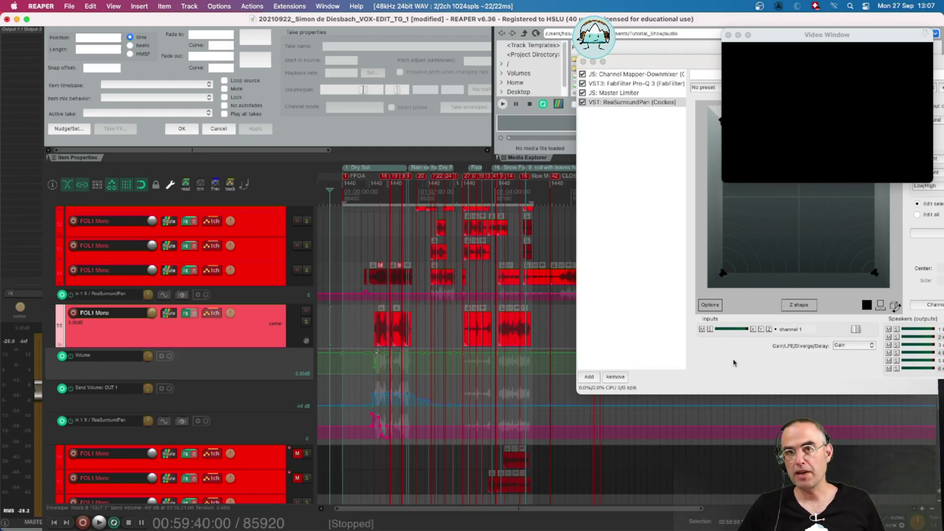
Switch every track's automation mode from Touch to Read with Ctrl+R.
key("ctrl+r")
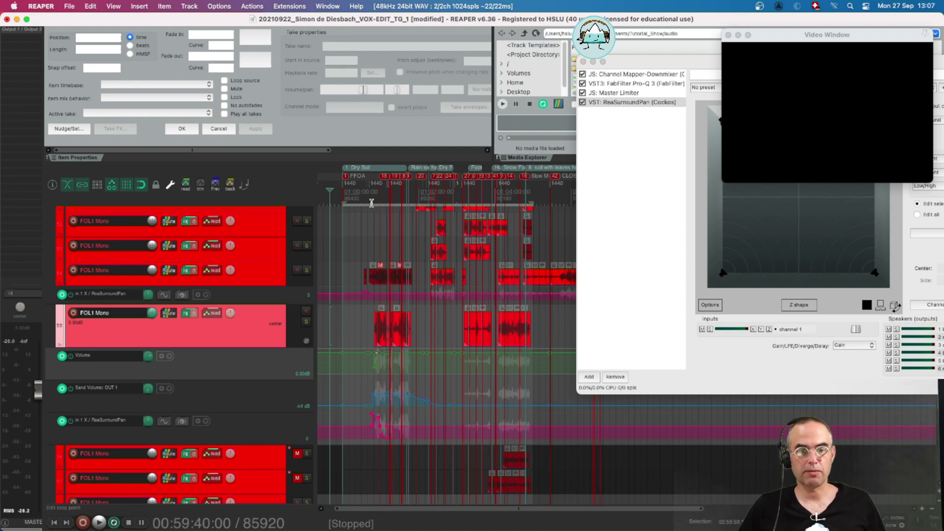
Place the play cursor at 01:00:44:06, clearing the stray time selection.
left_click(372, 202)
left_click_drag(372, 202, 422, 203)
left_click(367, 200)
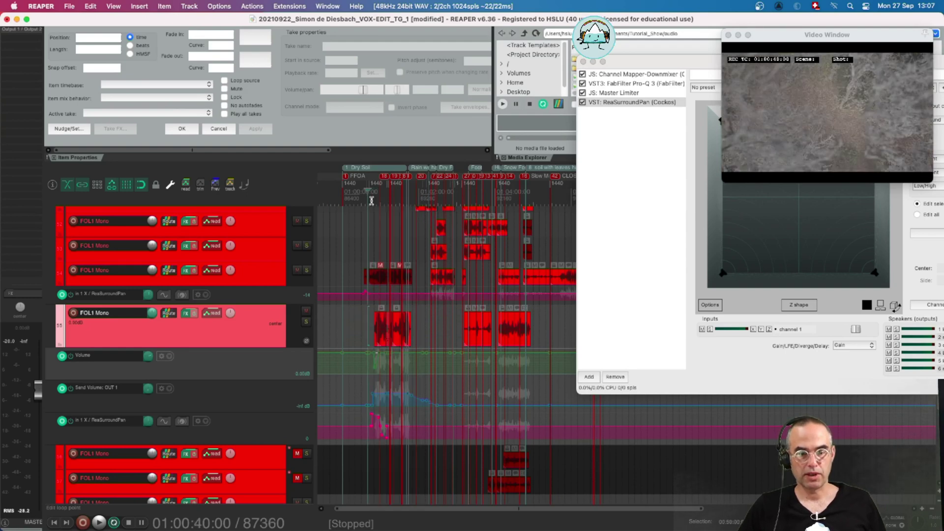
scroll(368, 200, "up", 10)
left_click(552, 197)
scroll(565, 211, "right", 5)
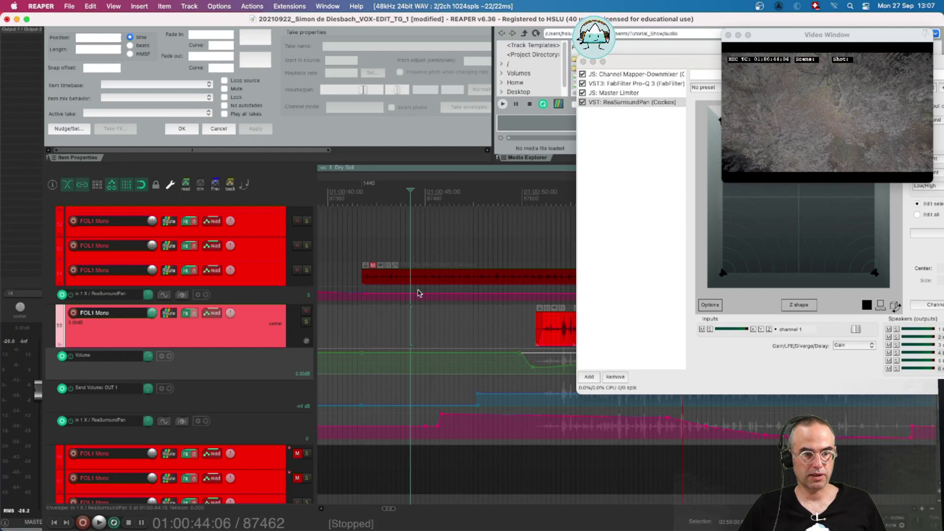
Start playback and bring track 55's ReaSurroundPan FX window to the front.
key("space")
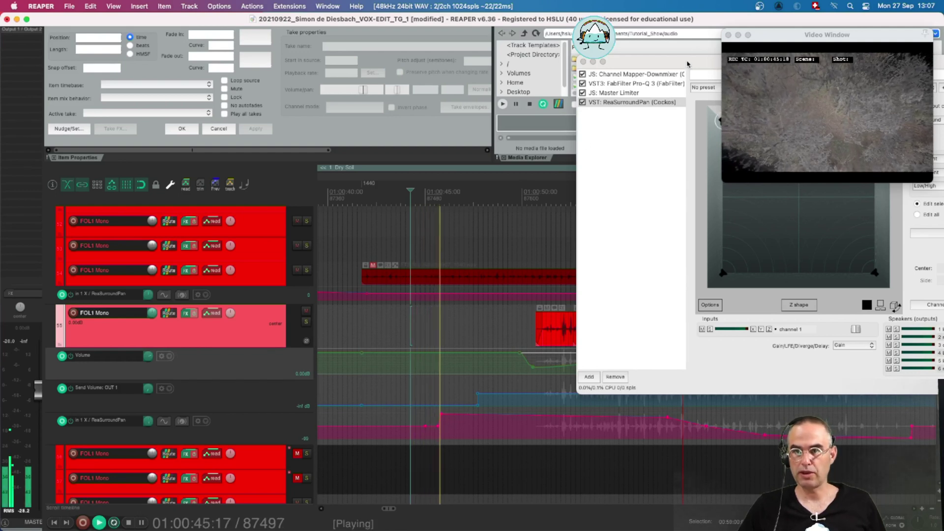
left_click_drag(707, 62, 688, 102)
scroll(543, 245, "down", 3)
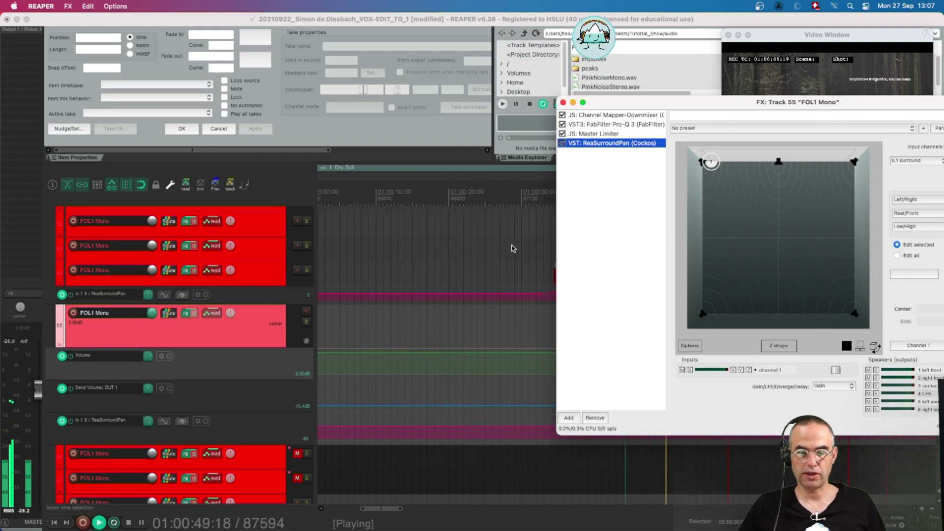
scroll(511, 246, "right", 5)
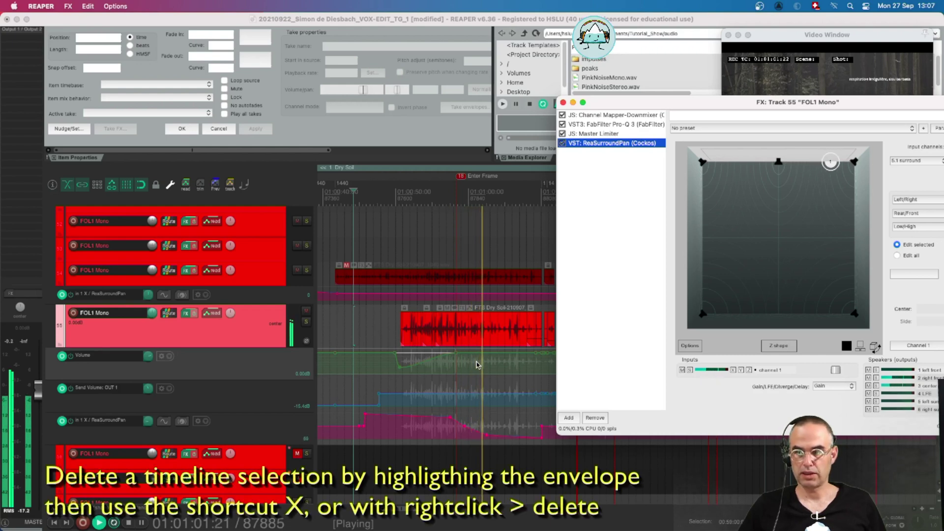
Stop playback and delete track 55's ReaSurroundPan envelope points inside the selected time range.
key("space")
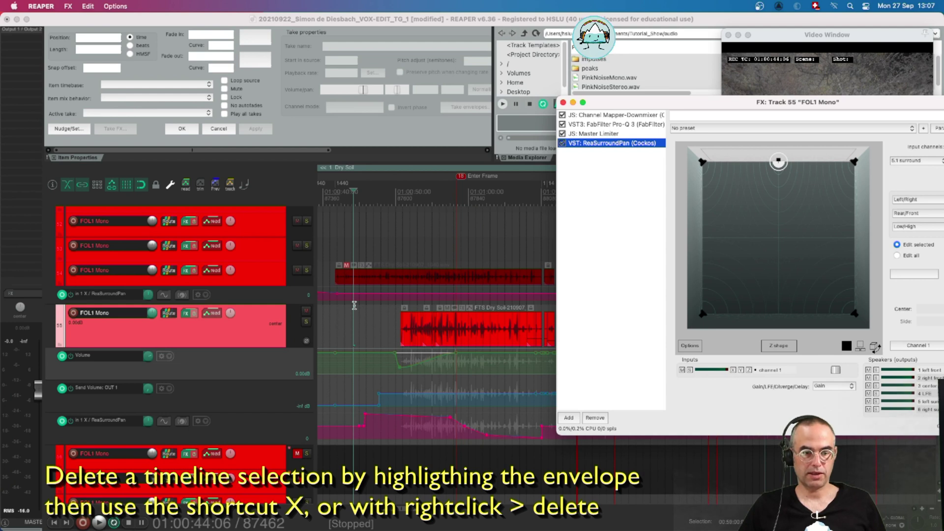
left_click_drag(343, 197, 557, 198)
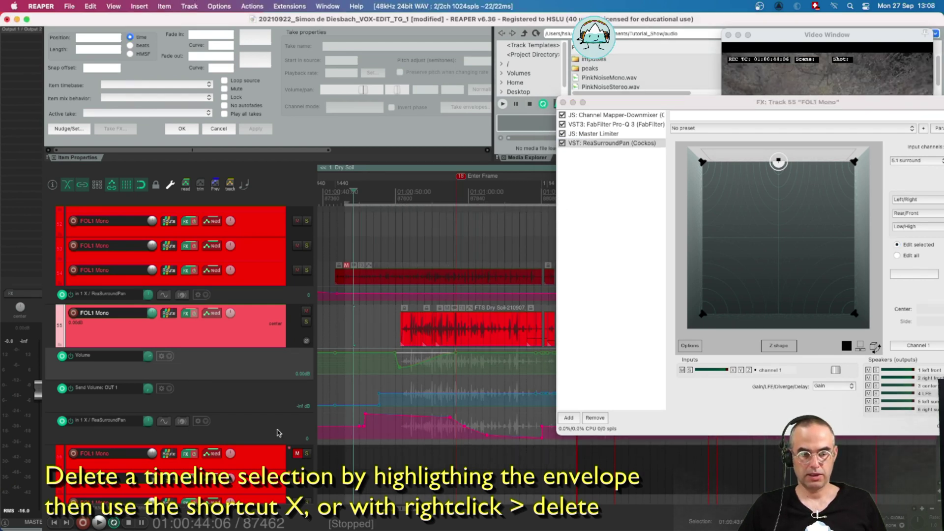
left_click(279, 433)
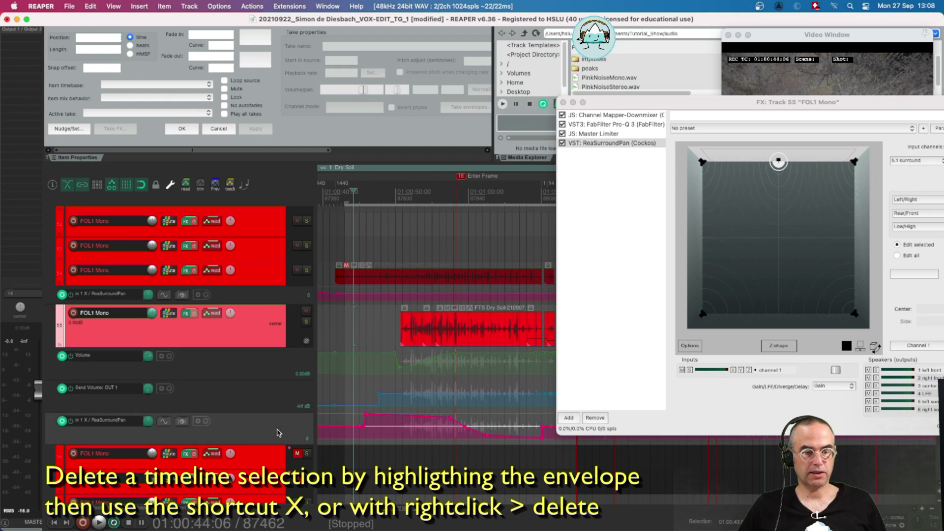
key("x")
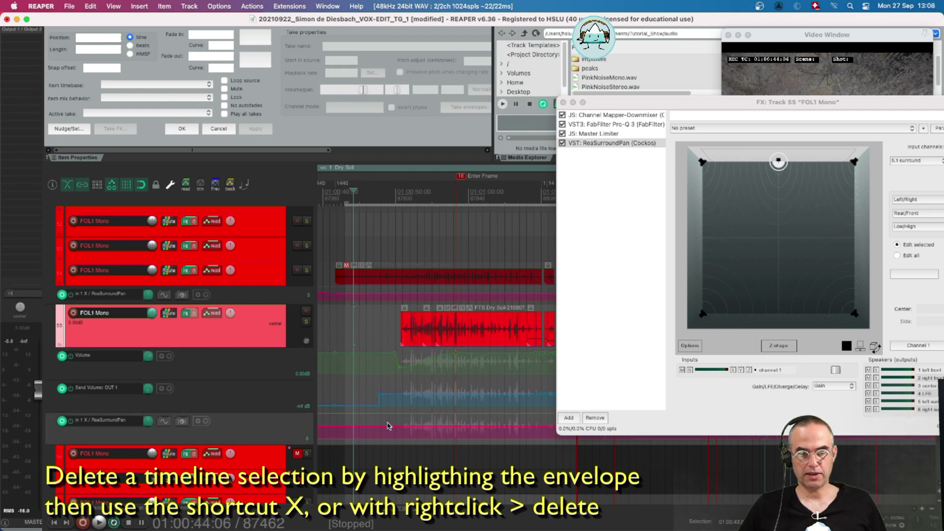
key("super+z")
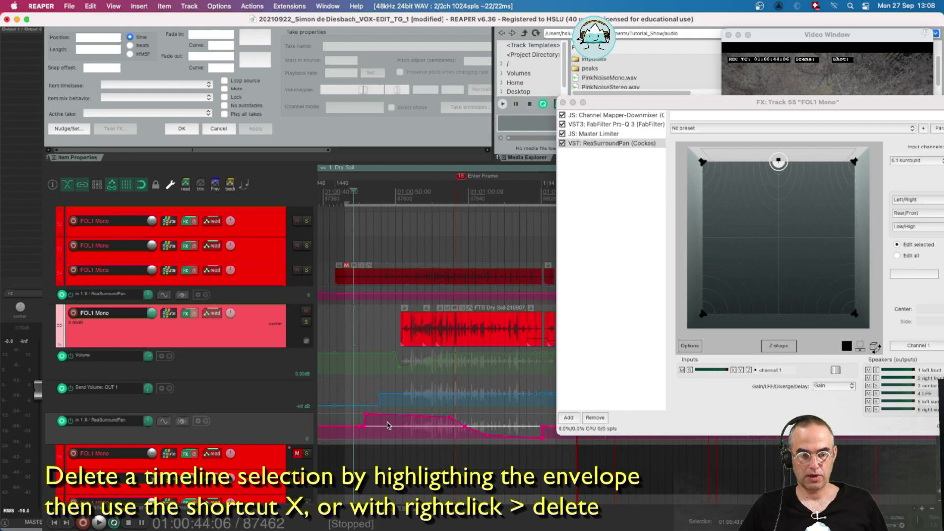
right_click(388, 426)
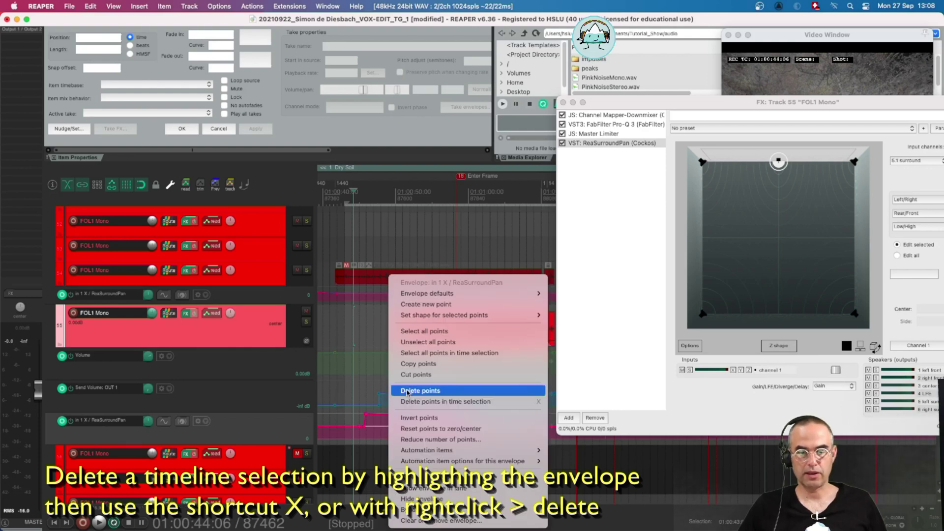
left_click(404, 401)
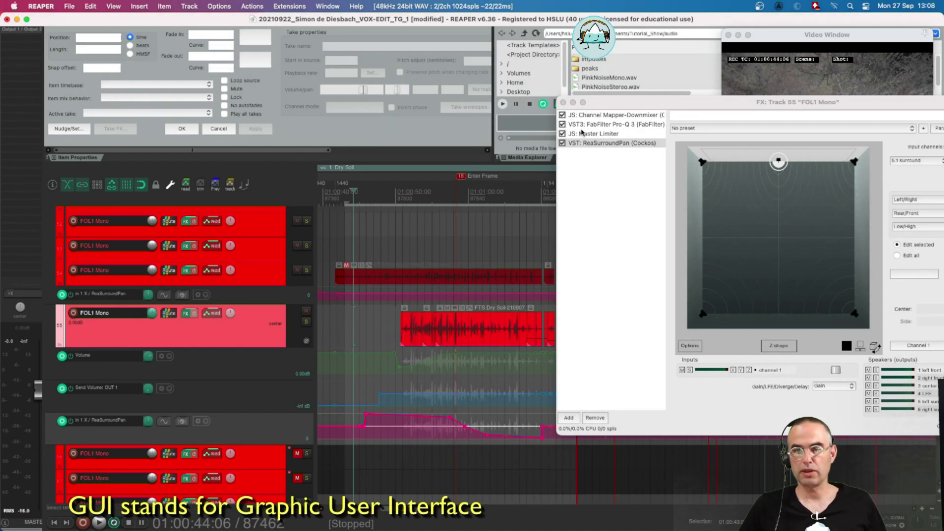
Reopen track 55's FX chain and inspect the Master Limiter and Pro-Q 3 option menus.
key("shift+f")
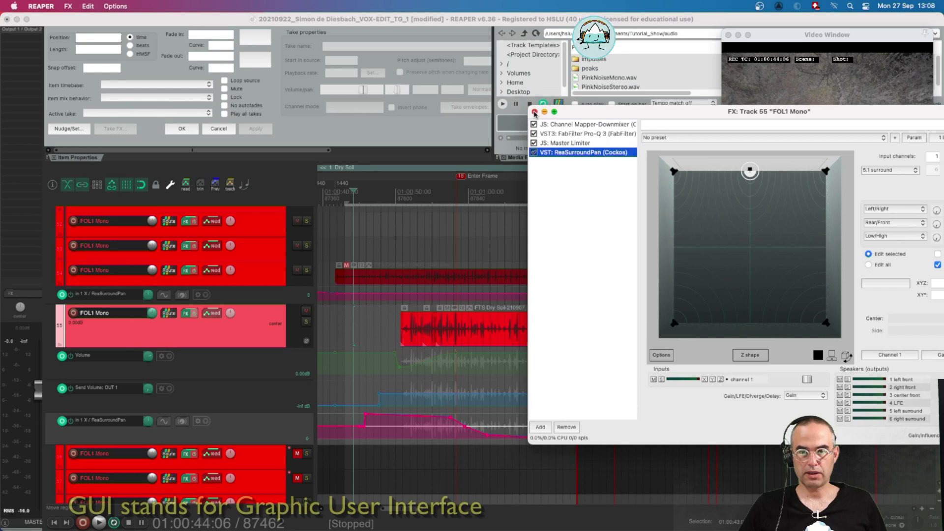
key("shift+f")
left_click(185, 314)
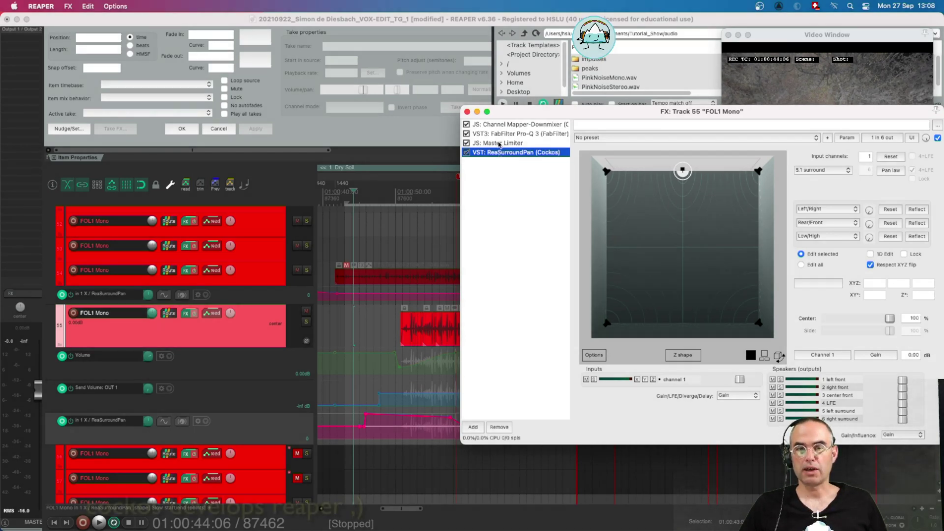
left_click(499, 143)
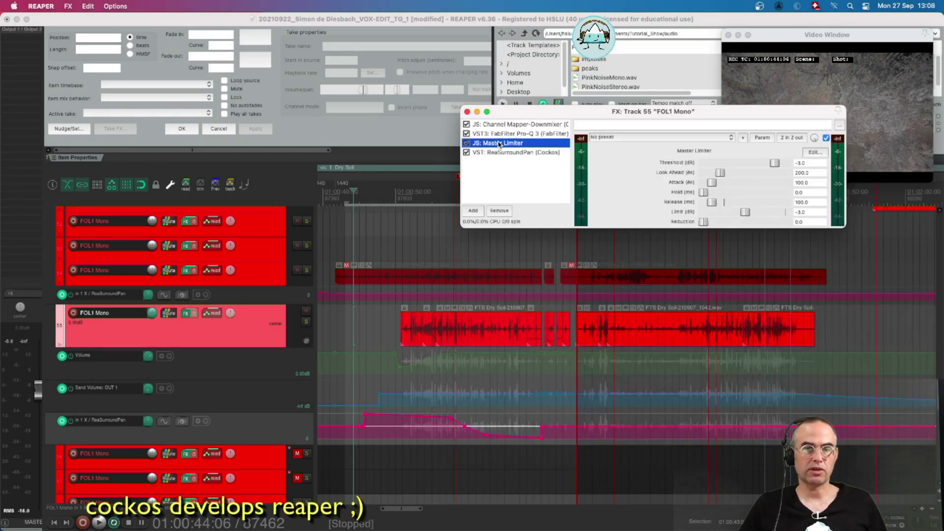
right_click(499, 144)
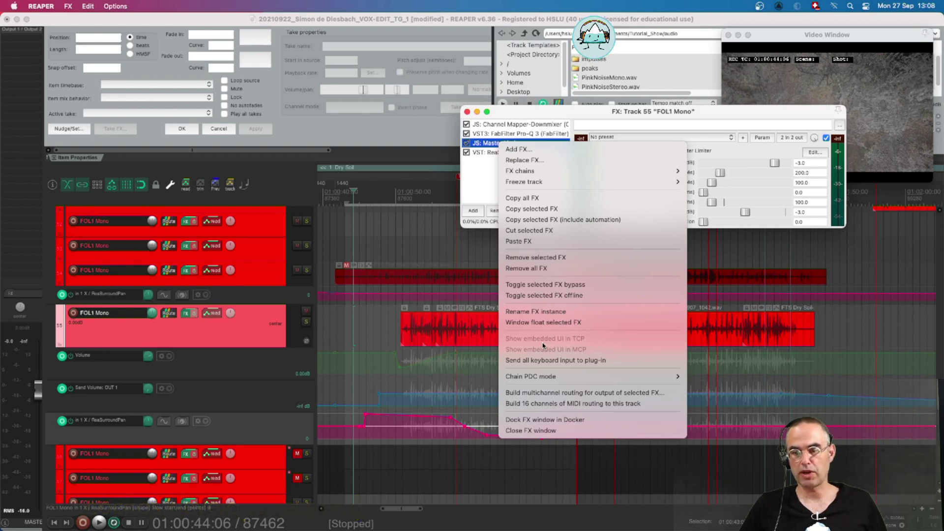
left_click(469, 191)
left_click(485, 132)
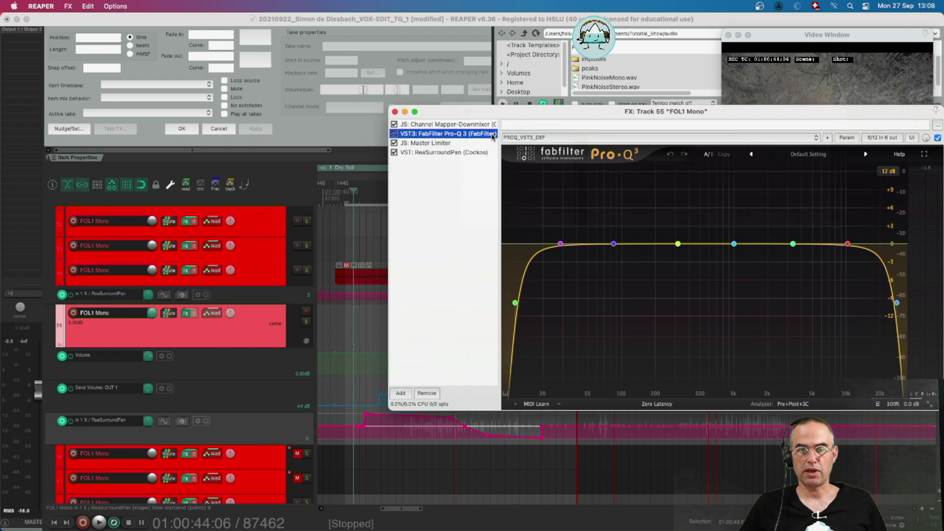
right_click(486, 136)
left_click(457, 310)
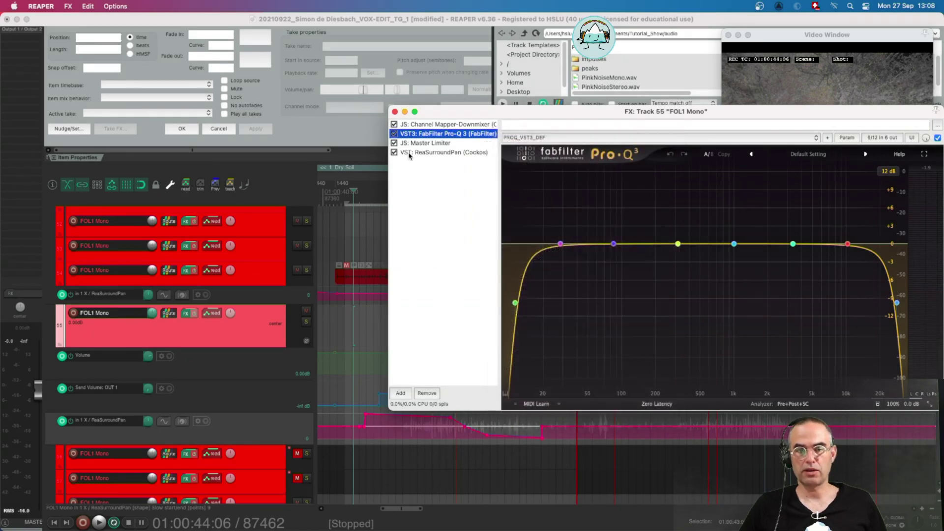
Show the JS: Channel Mapper-Downmixer's embedded UI in the track control panel.
left_click(419, 126)
right_click(419, 126)
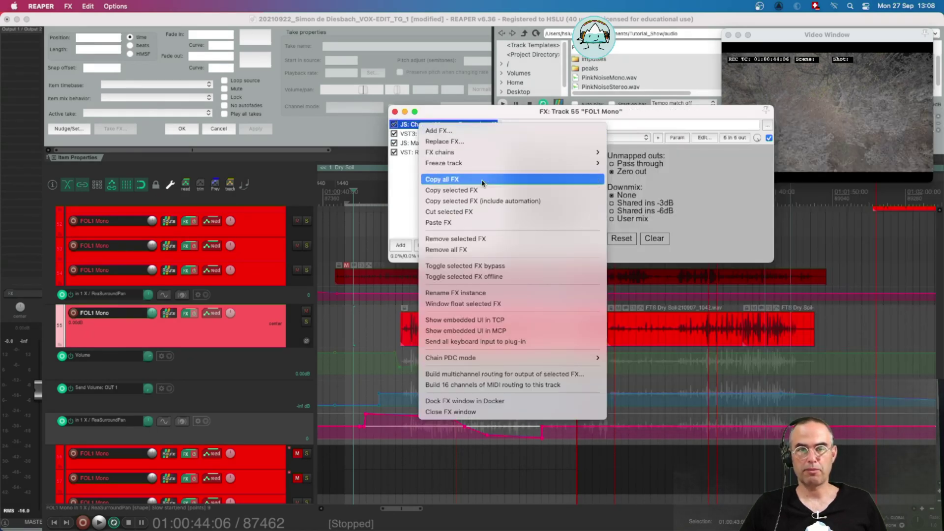
left_click(476, 319)
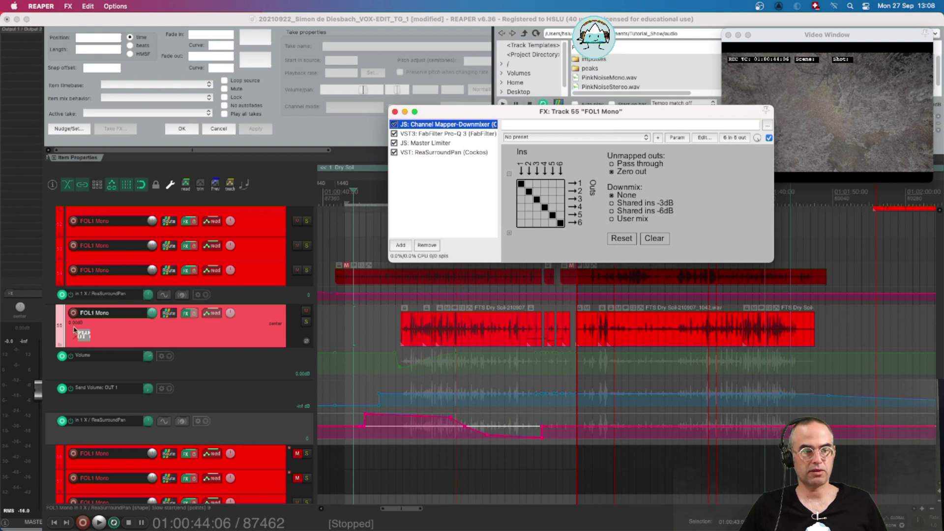
Resize track 55 and embed the ReaSurroundPan interface in its track panel.
left_click_drag(100, 349, 100, 440)
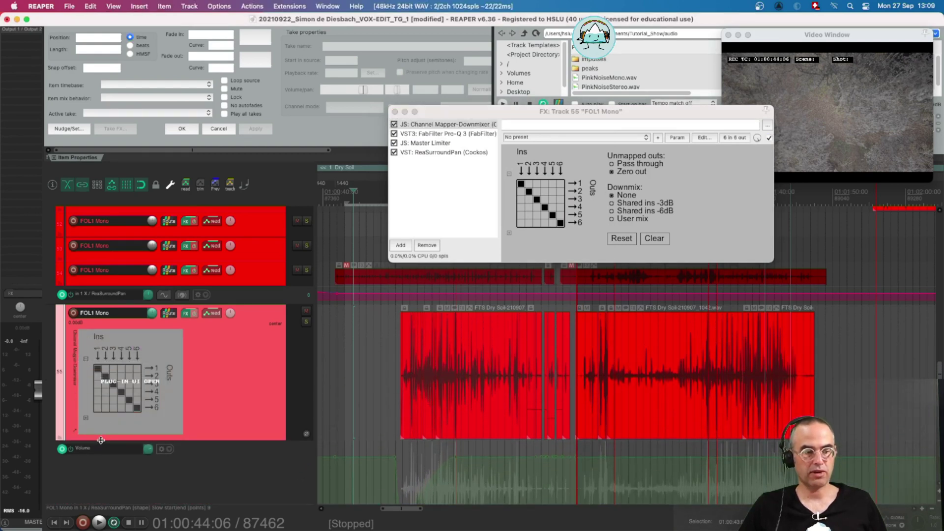
left_click(101, 442)
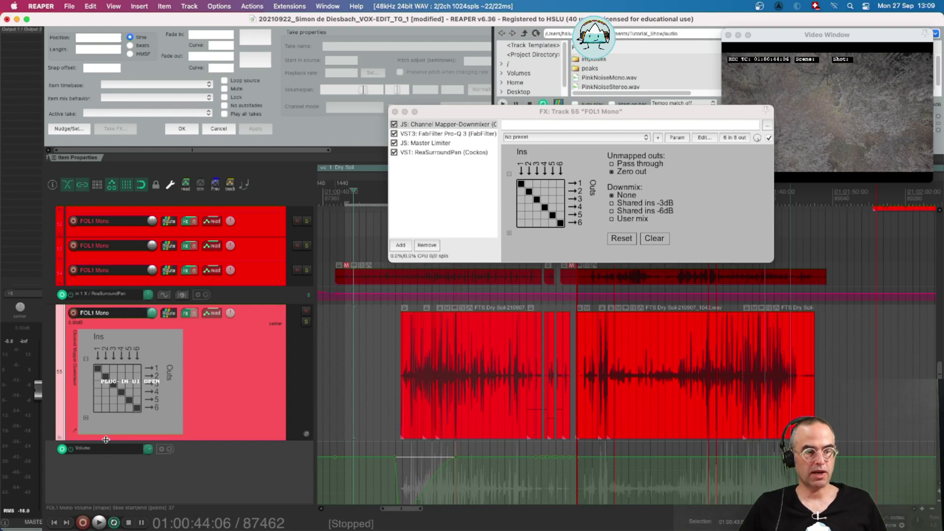
left_click_drag(106, 440, 104, 354)
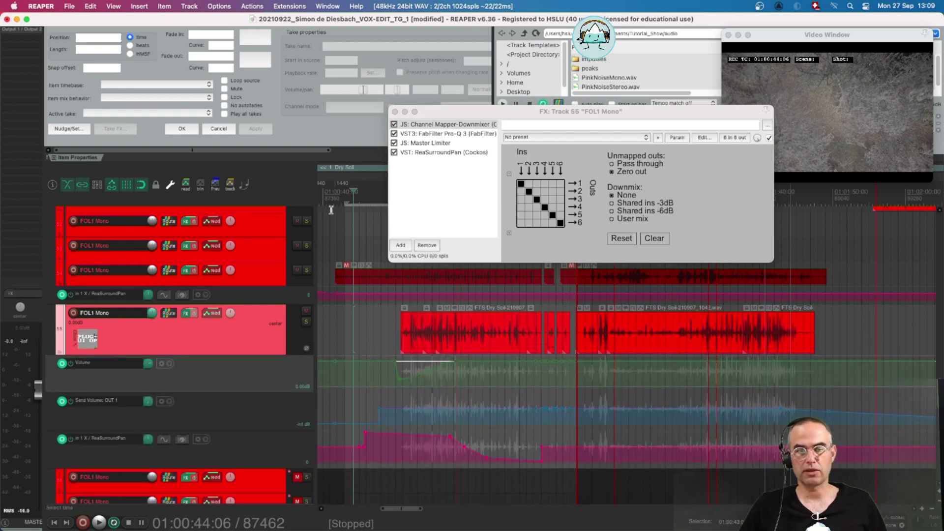
left_click(420, 153)
right_click(419, 153)
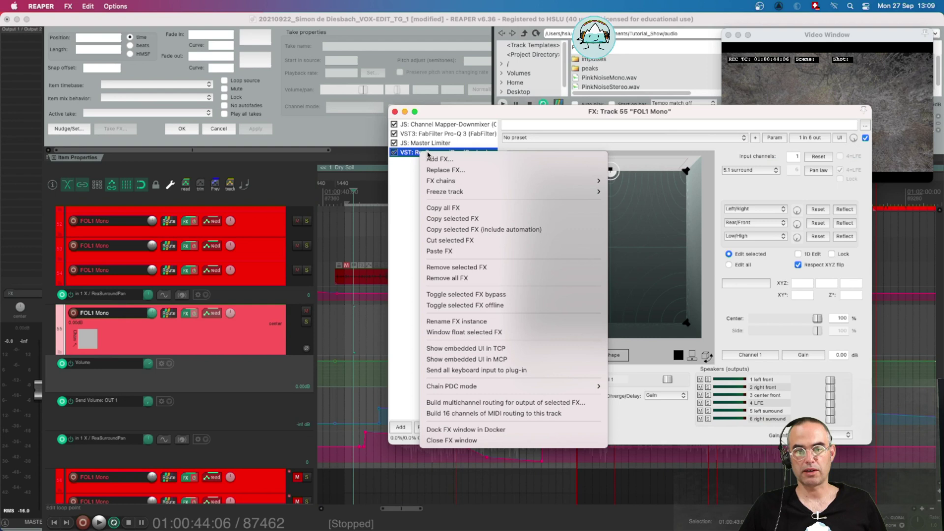
key("Return")
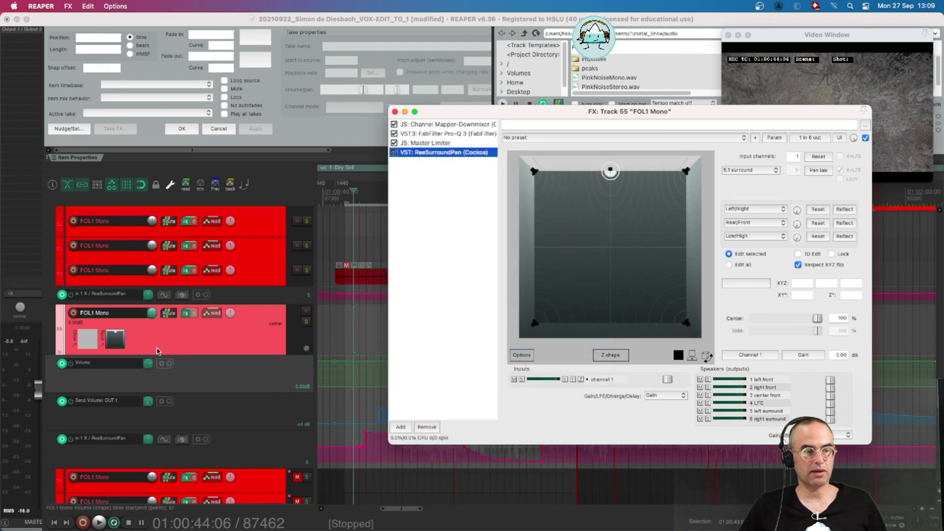
left_click(86, 343)
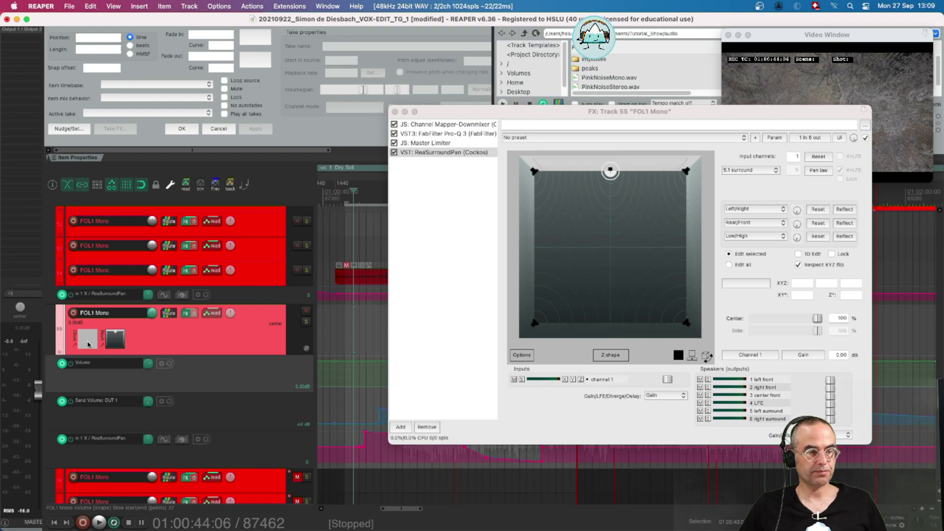
Remove the Channel Mapper's embedded UI from track 55's panel.
left_click(422, 124)
right_click(423, 125)
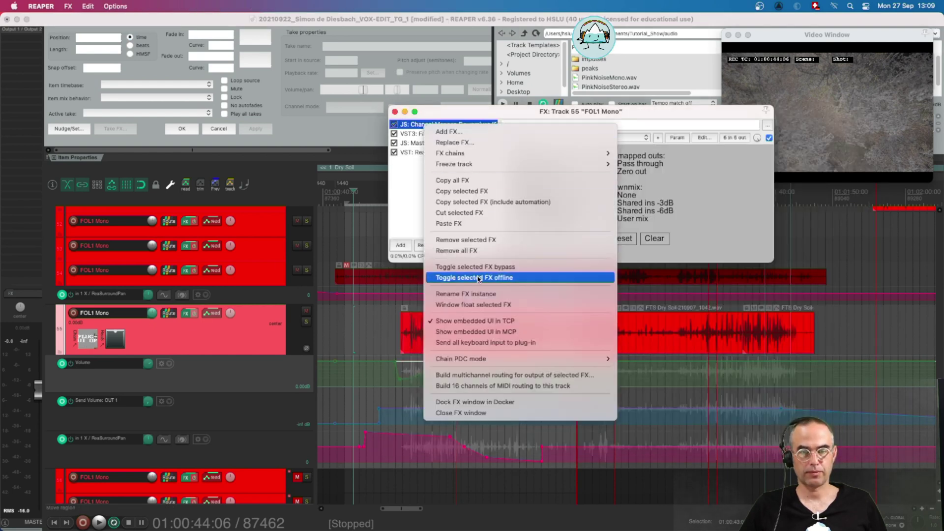
left_click(475, 321)
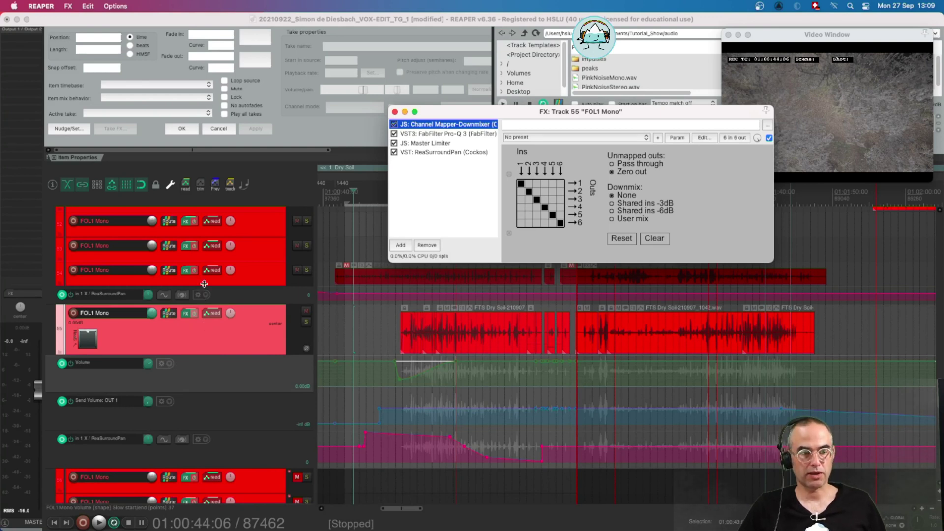
Enlarge the FOL1 Mono track and toggle ReaSurroundPan's embedded display with Shift+Alt+Up.
left_click_drag(204, 284, 203, 309)
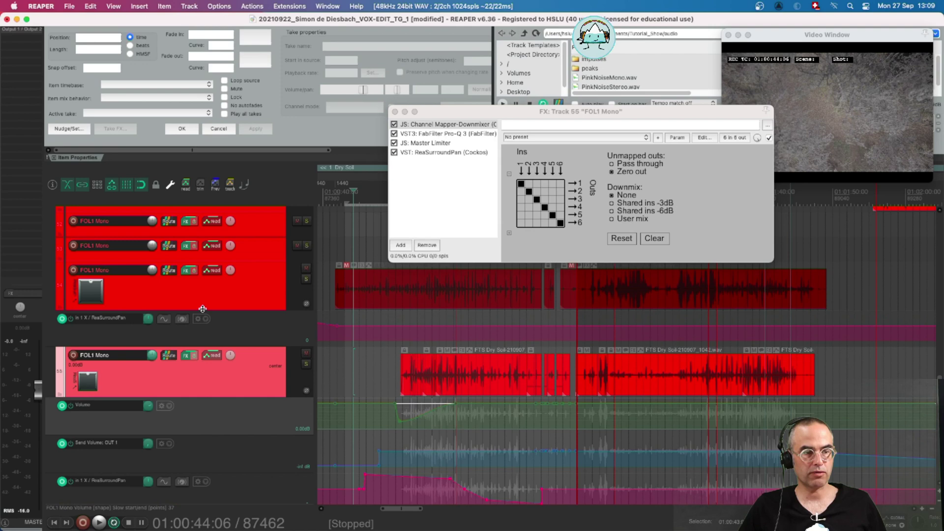
scroll(199, 308, "up", 5)
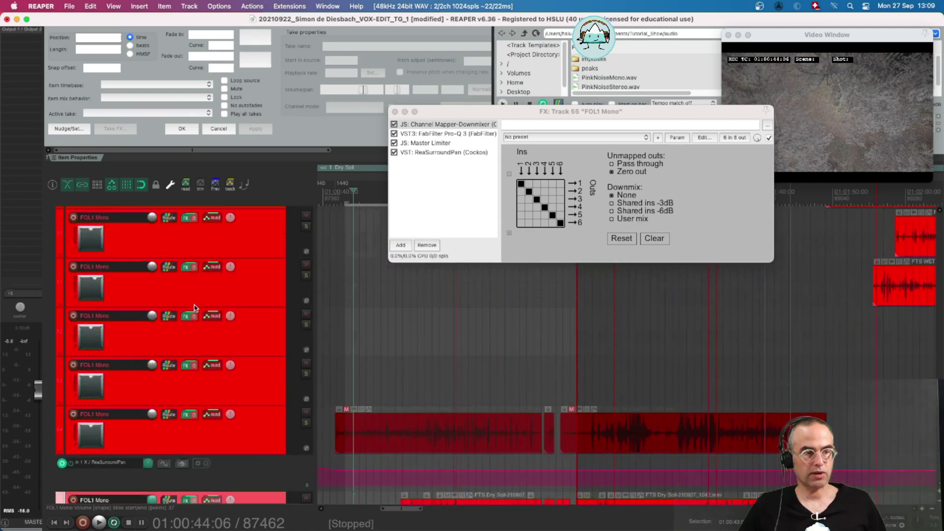
scroll(195, 309, "down", 6)
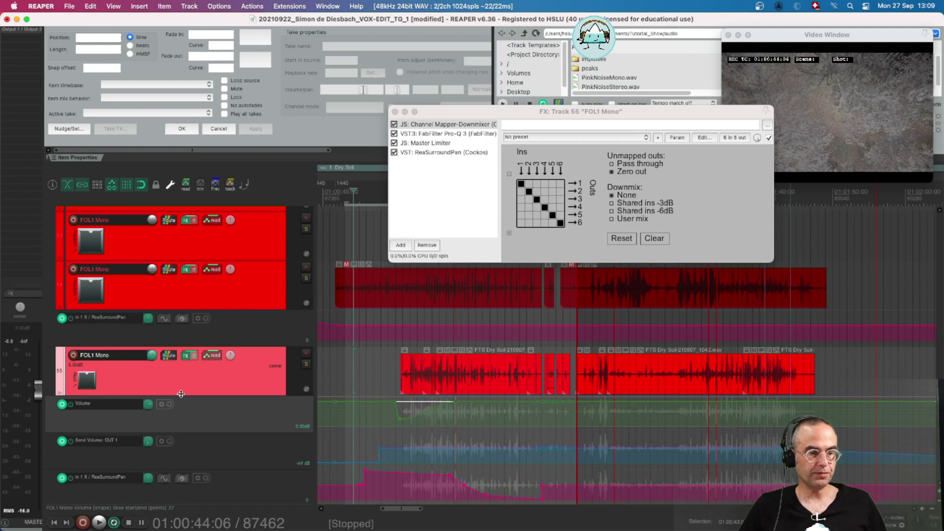
left_click_drag(181, 395, 181, 401)
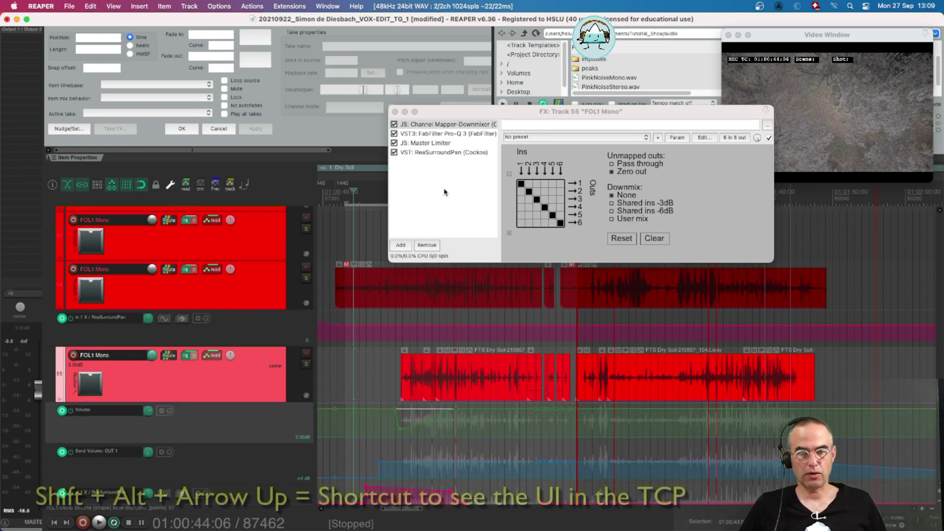
left_click(432, 152)
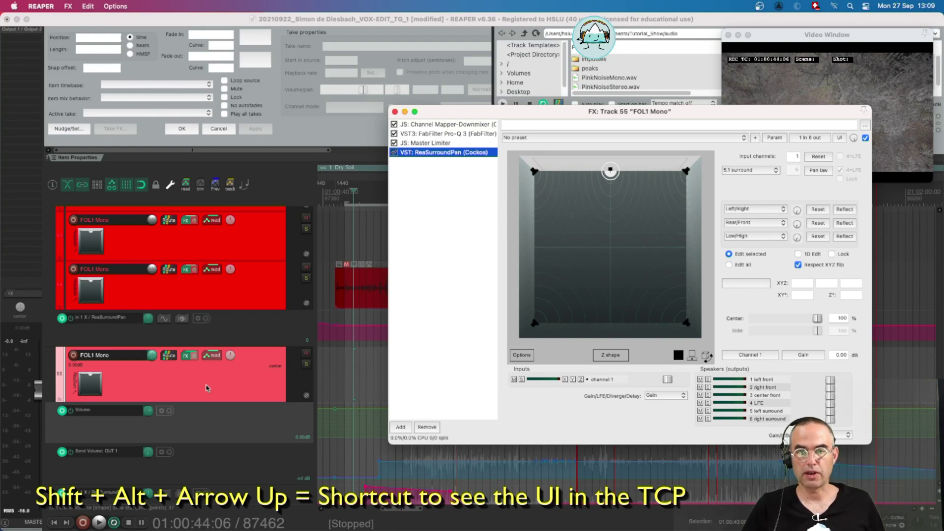
key("shift+alt+Up")
key("shift+alt+Up")
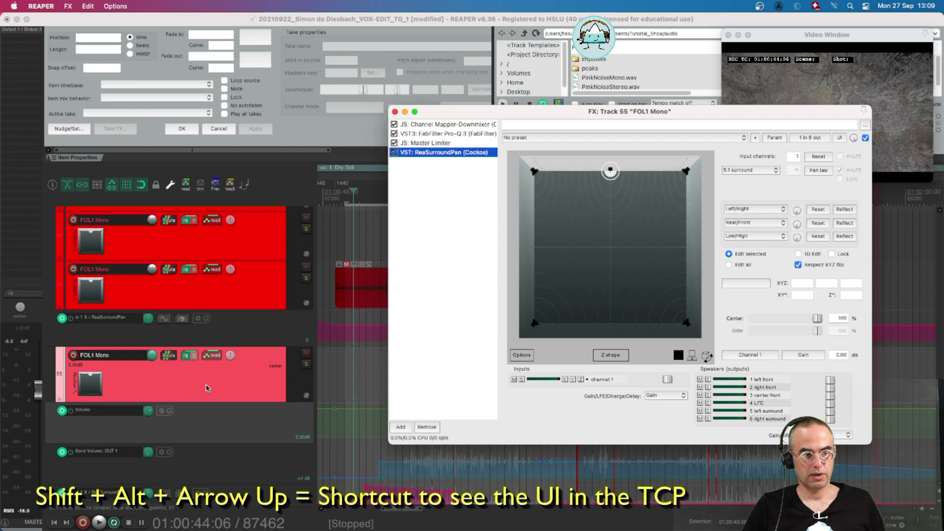
key("shift+alt+Up")
key("shift+alt+Up")
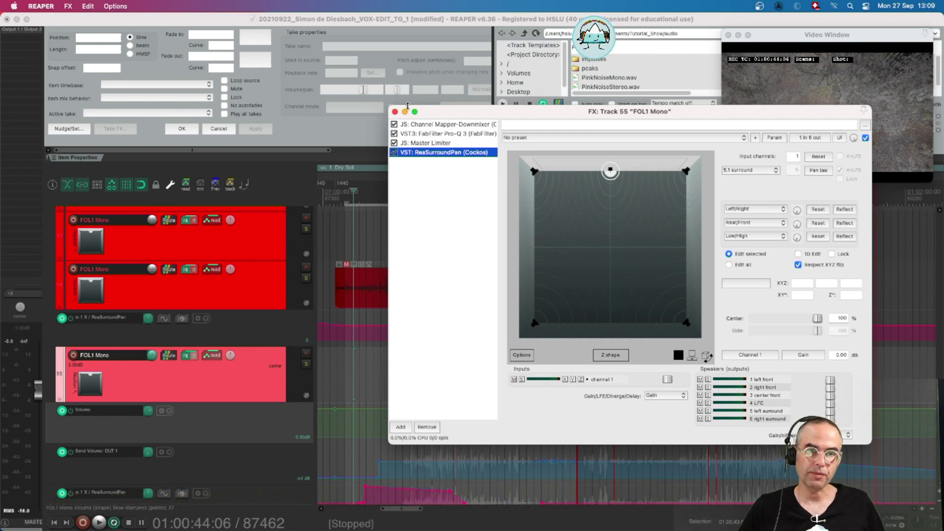
Close track 55's FX chain window.
left_click(395, 115)
scroll(260, 304, "down", 10)
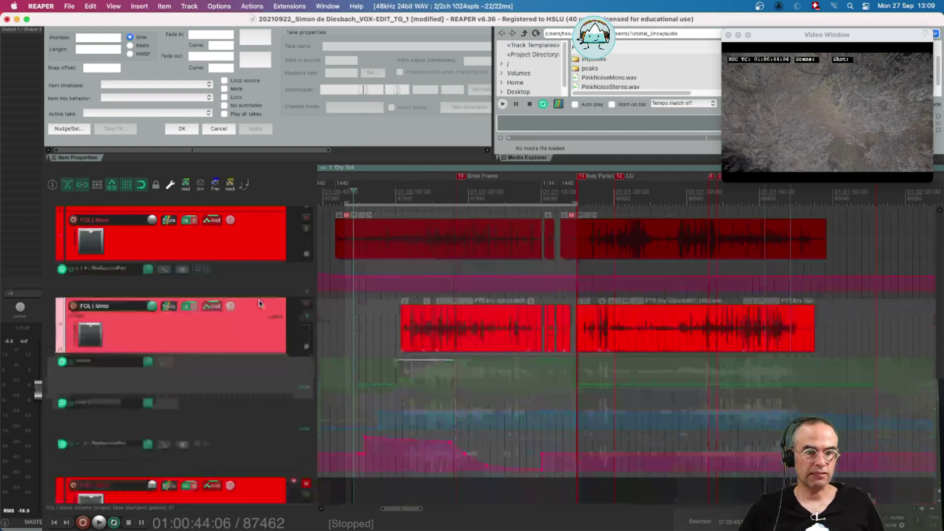
scroll(261, 303, "up", 5)
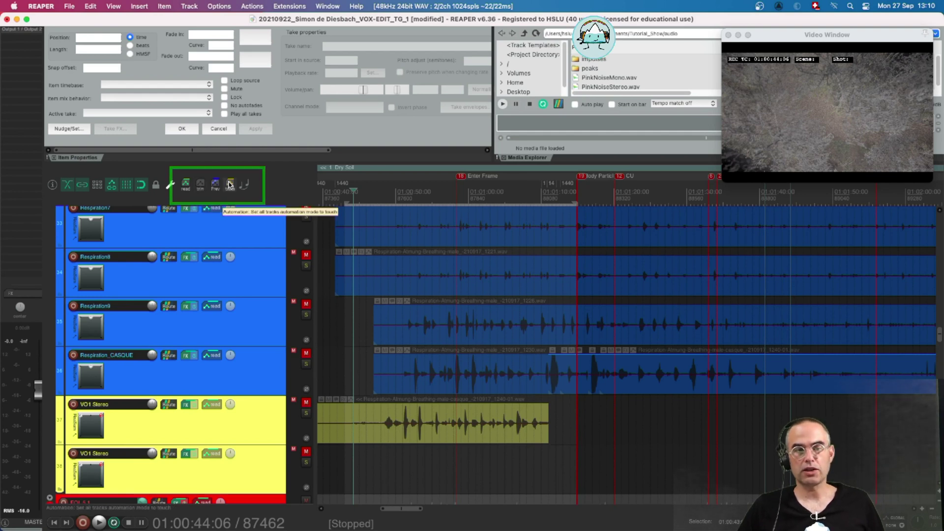
Set all tracks to touch automation, toggling read (H) and touch (J), ending in touch.
left_click(230, 184)
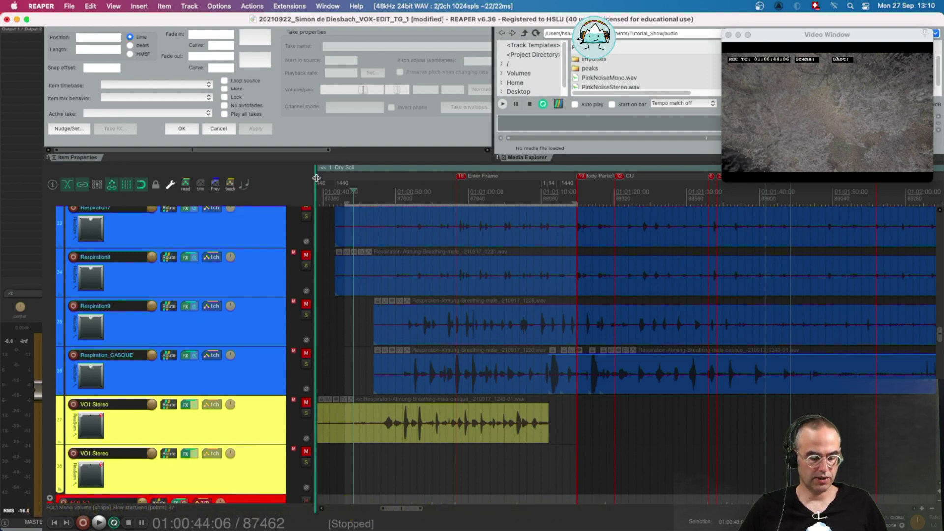
key("r")
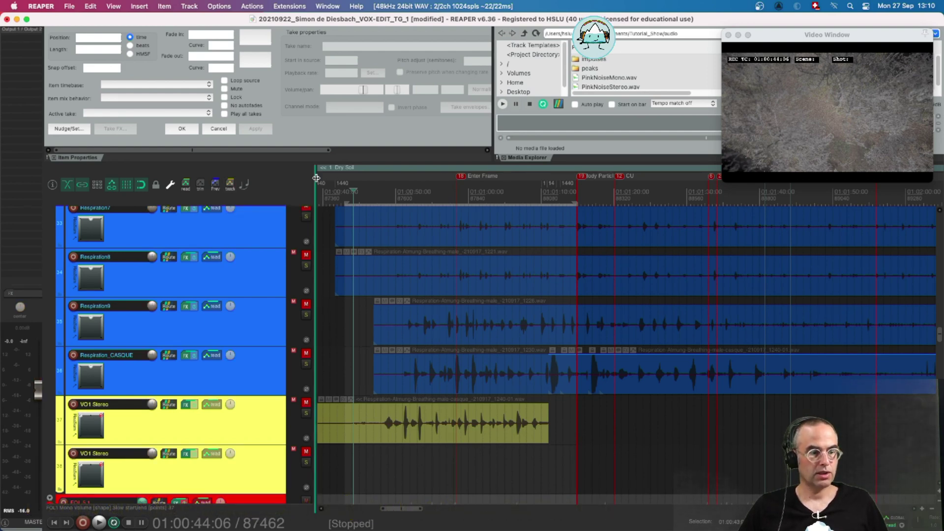
key("j")
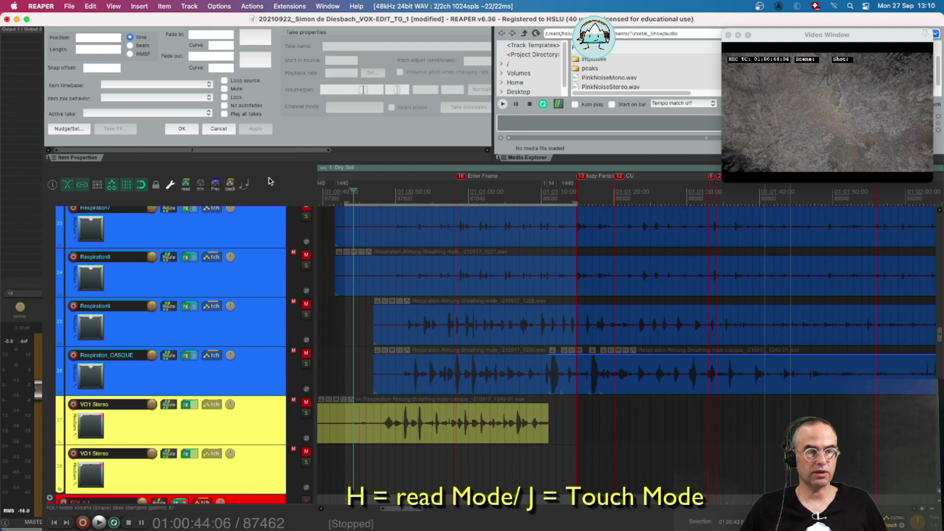
key("h")
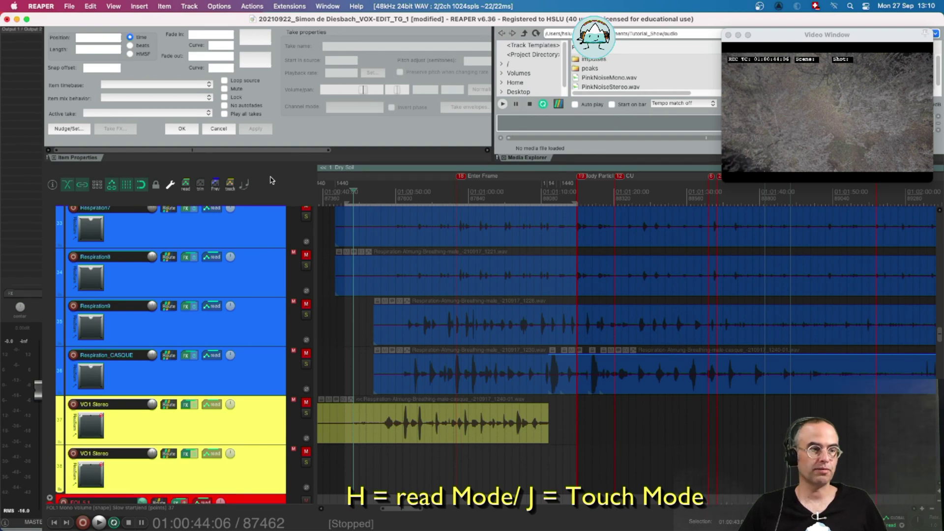
key("j")
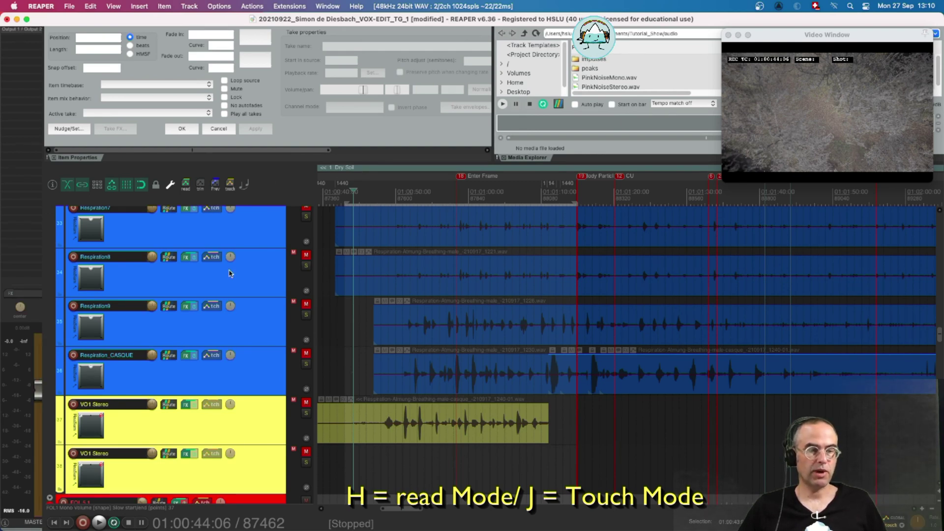
scroll(230, 274, "up", 10)
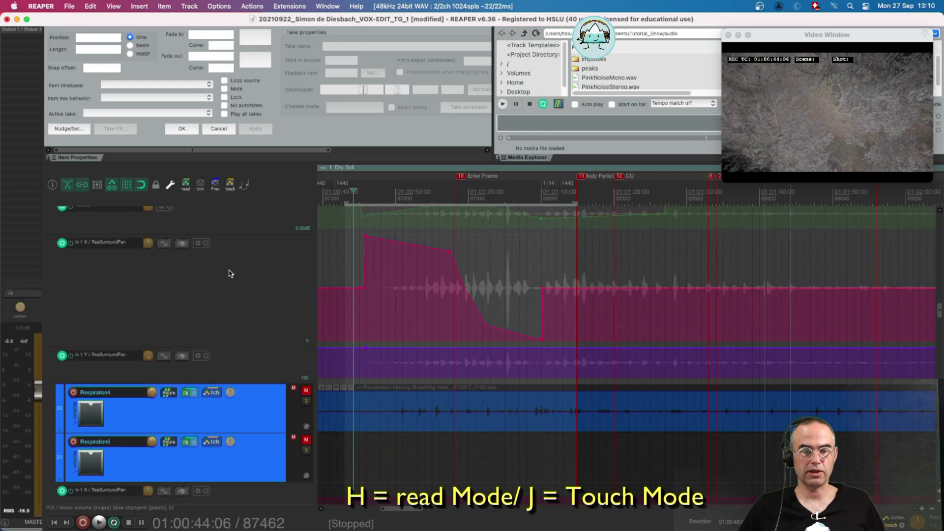
scroll(230, 274, "down", 10)
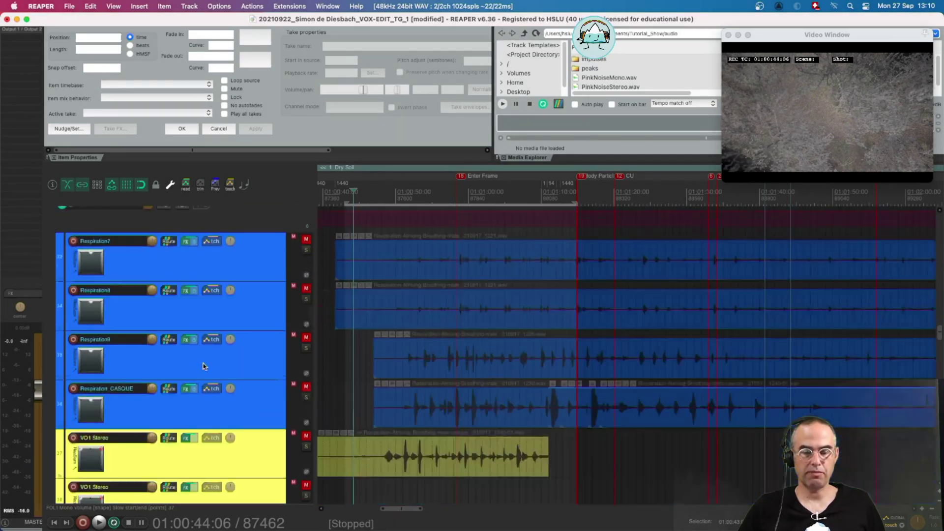
scroll(204, 366, "down", 10)
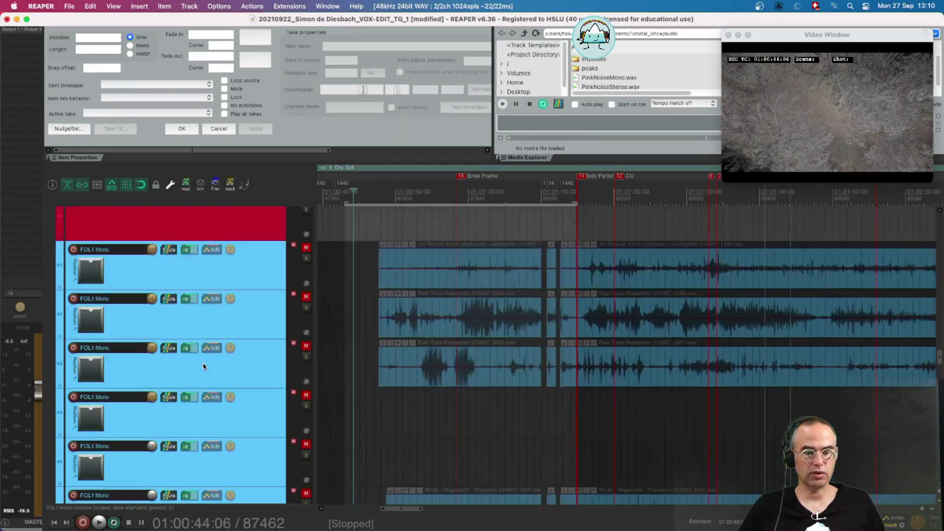
scroll(204, 366, "down", 10)
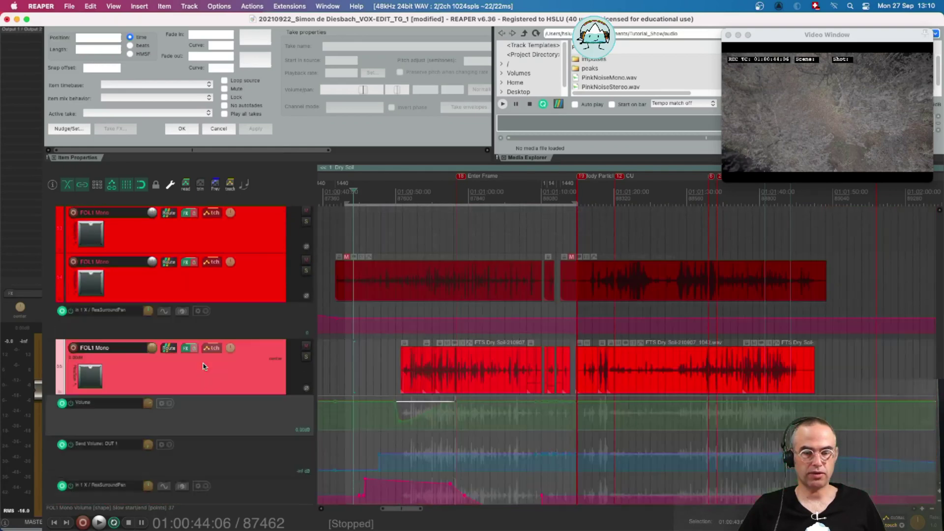
scroll(205, 367, "down", 3)
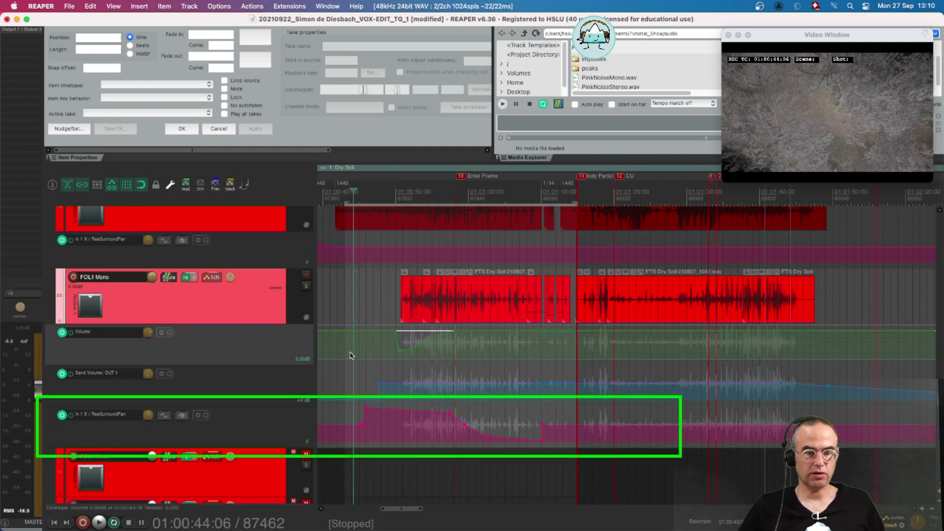
Delete all ReaSurroundPan envelope points on FOL1 Mono and open its panner beside the tracks.
left_click(274, 431)
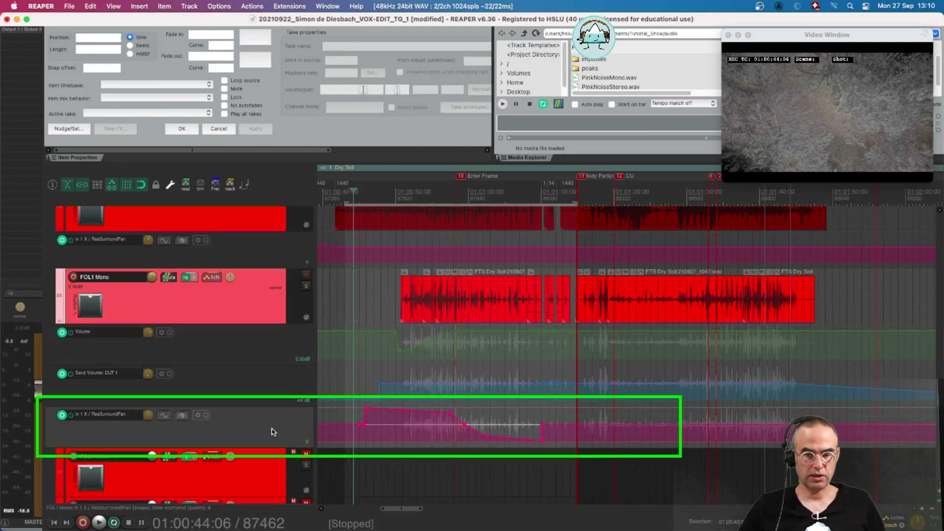
key("Delete")
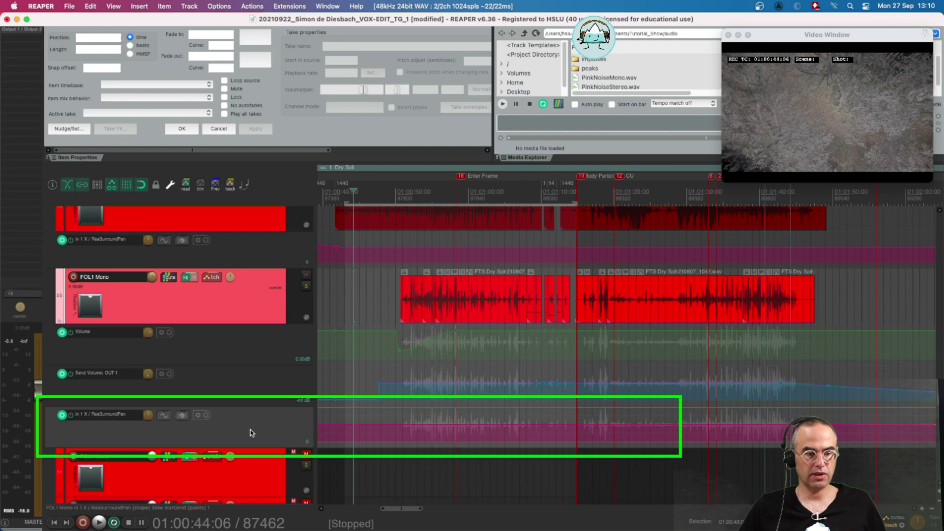
right_click(181, 278)
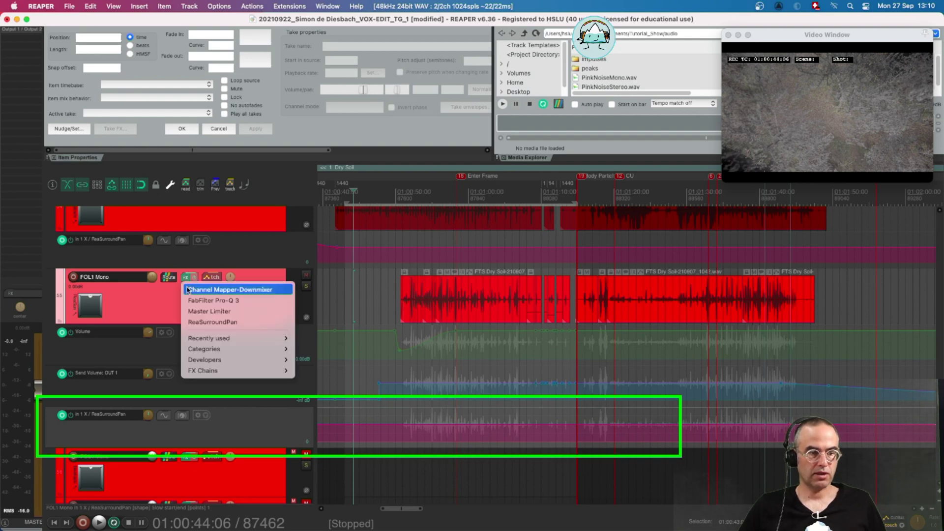
left_click(217, 289)
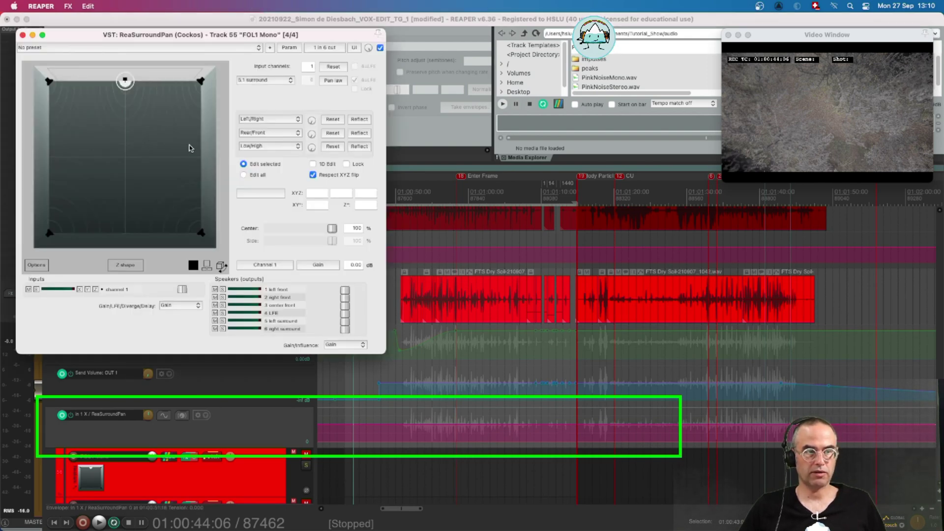
left_click_drag(147, 38, 687, 112)
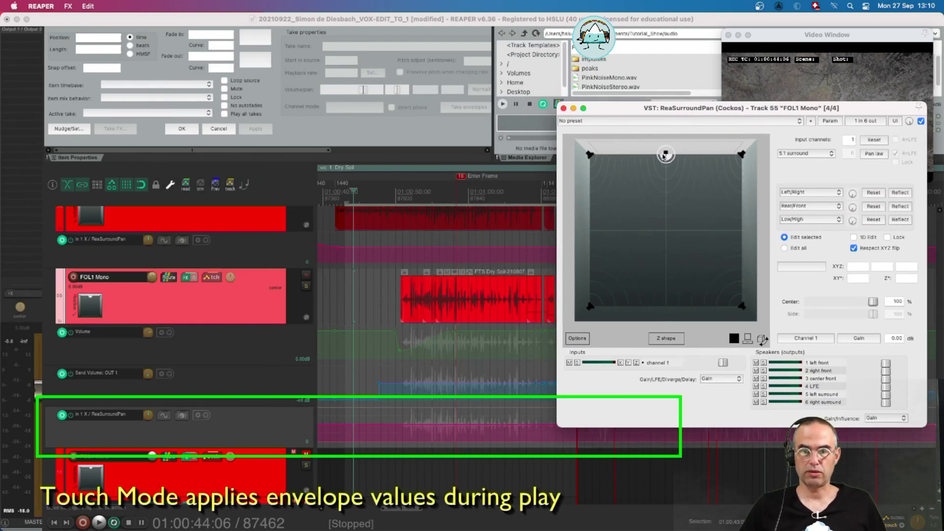
Test a touch pass panning the sound right during playback, then undo it.
key("space")
mouse_move(664, 157)
left_mouse_down()
mouse_move(702, 167)
mouse_move(684, 166)
mouse_move(666, 184)
mouse_move(639, 178)
left_mouse_up()
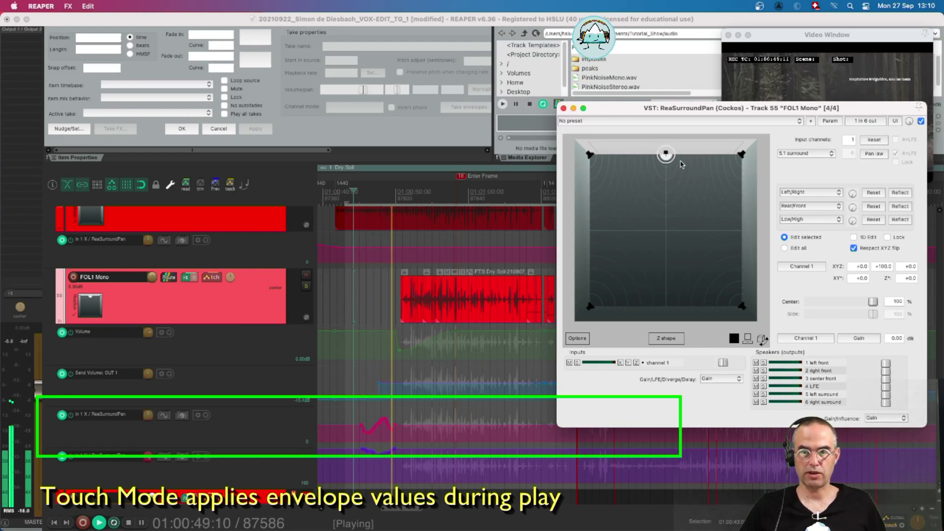
key("space")
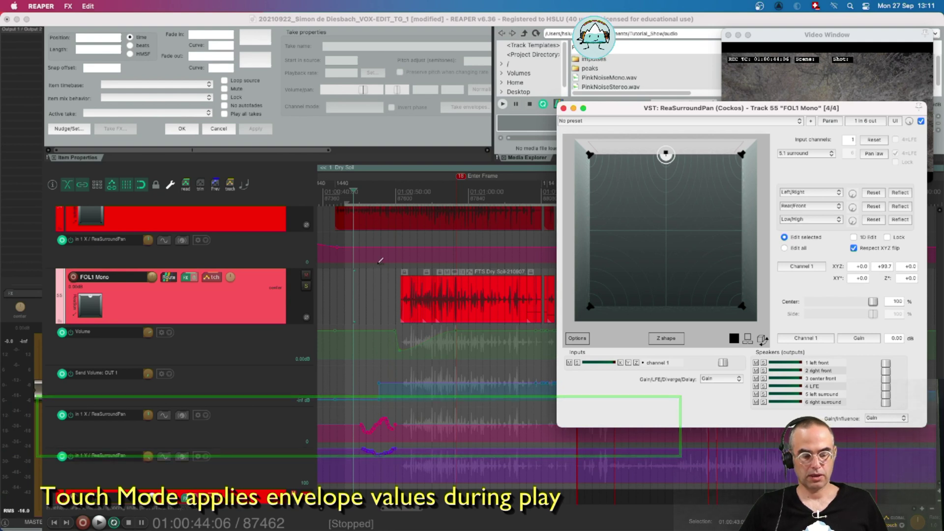
key("super+z")
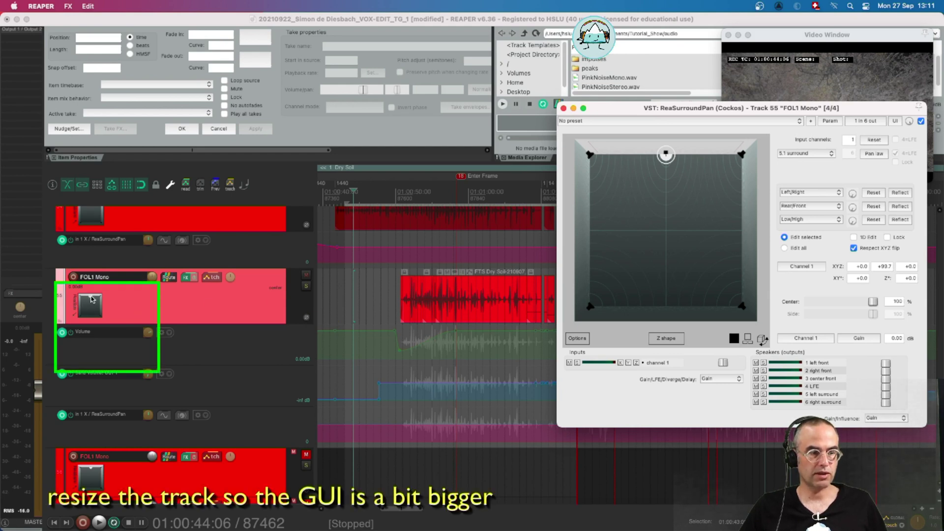
key("space")
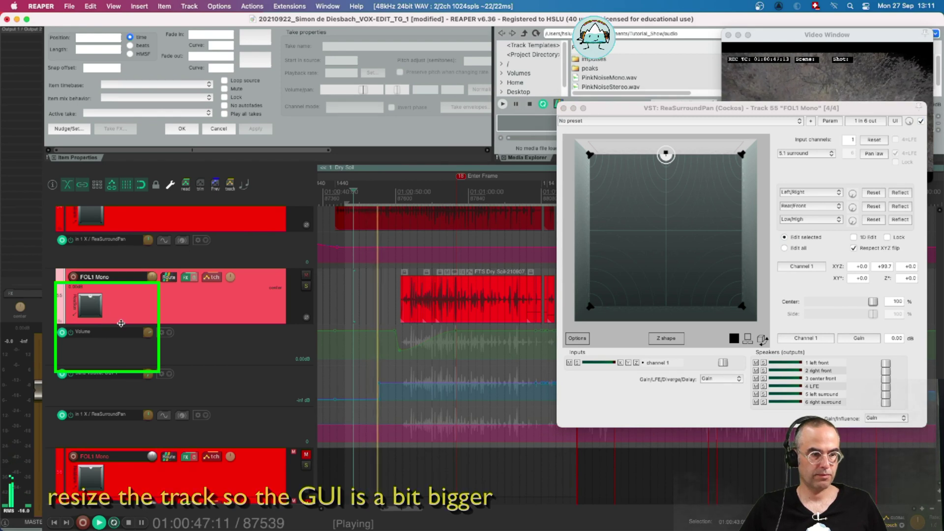
left_click_drag(88, 324, 87, 358)
mouse_move(107, 299)
left_mouse_down()
mouse_move(120, 308)
mouse_move(104, 324)
mouse_move(93, 317)
mouse_move(112, 314)
mouse_move(108, 301)
left_mouse_up()
key("space")
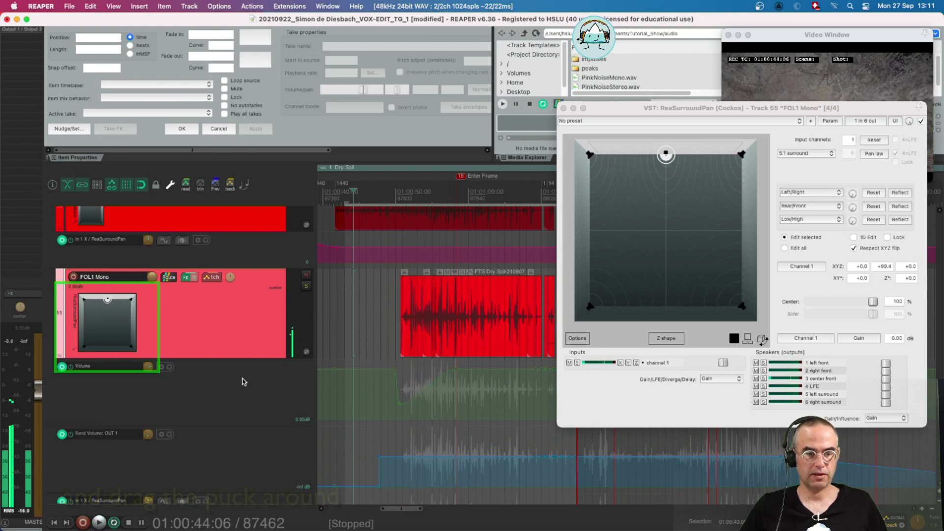
scroll(242, 382, "down", 3)
scroll(242, 381, "down", 2)
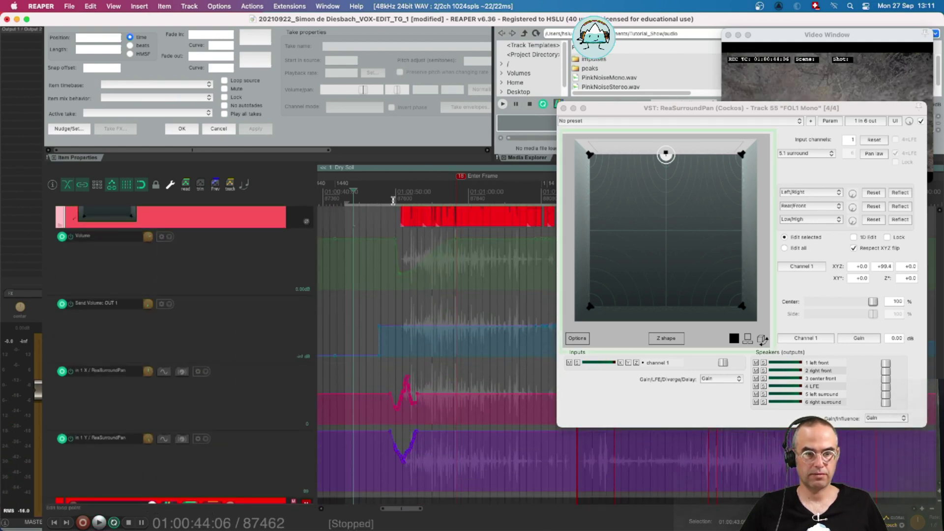
left_click(408, 187)
key("space")
scroll(283, 288, "down", 15)
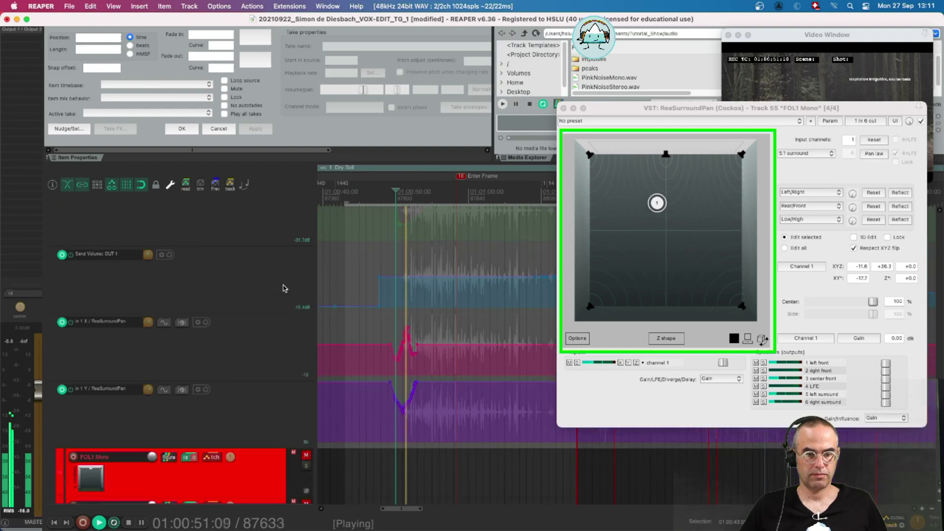
scroll(295, 273, "up", 5)
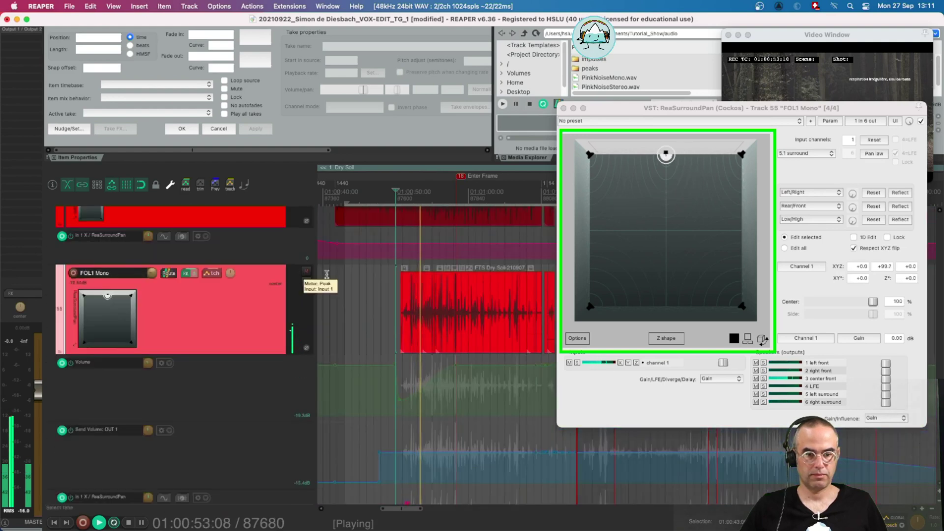
key("space")
left_click(381, 292)
scroll(274, 293, "down", 5)
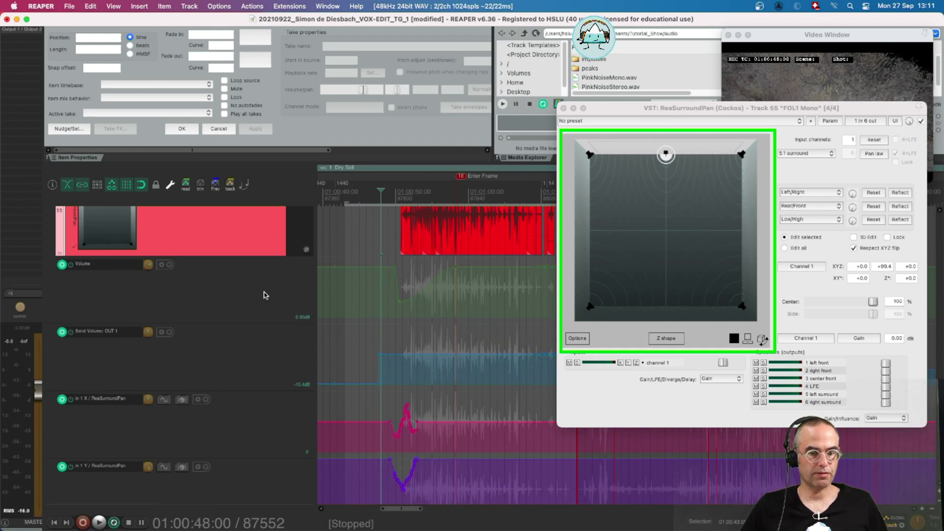
scroll(264, 295, "up", 2)
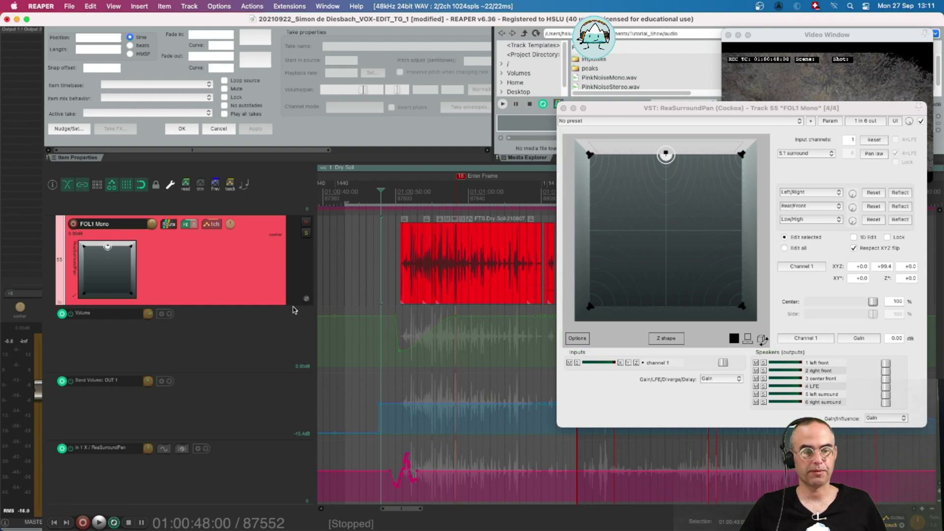
Scroll up to track 13 and make the Surround track taller.
scroll(268, 326, "up", 10)
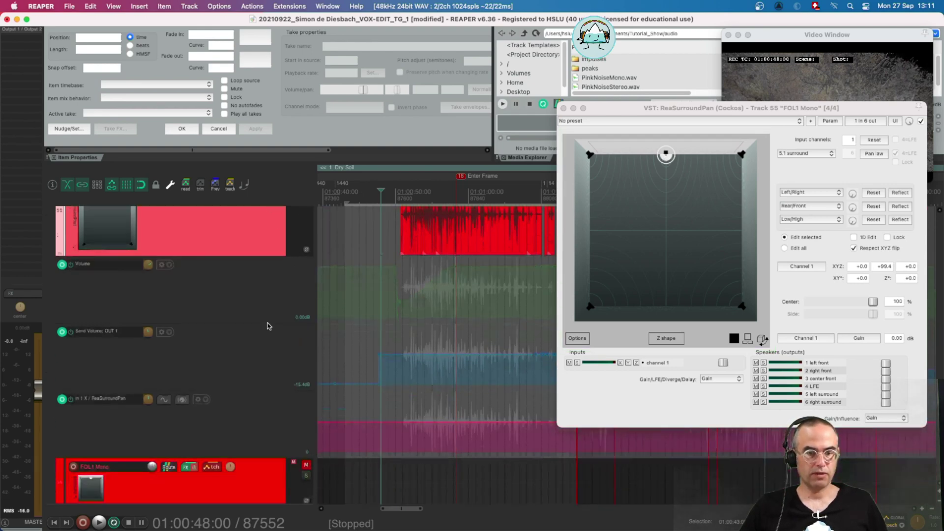
scroll(268, 326, "up", 15)
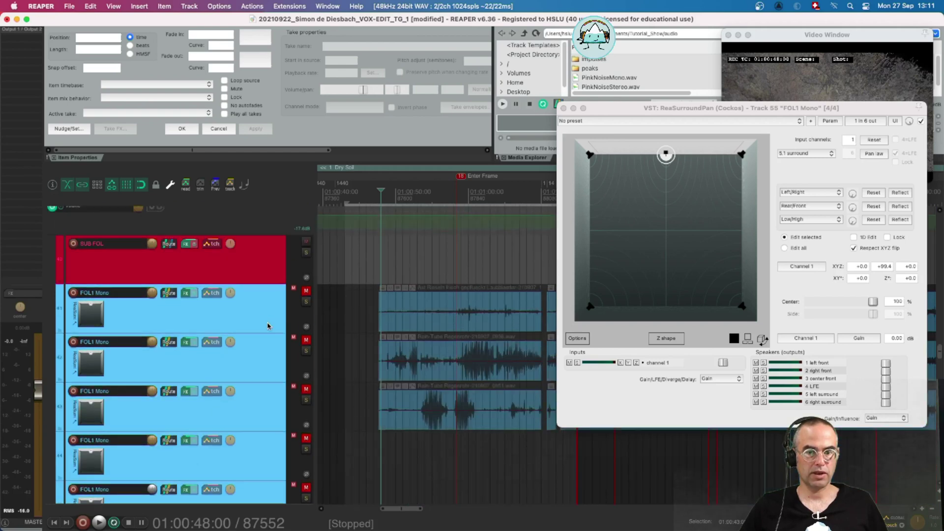
scroll(268, 326, "up", 10)
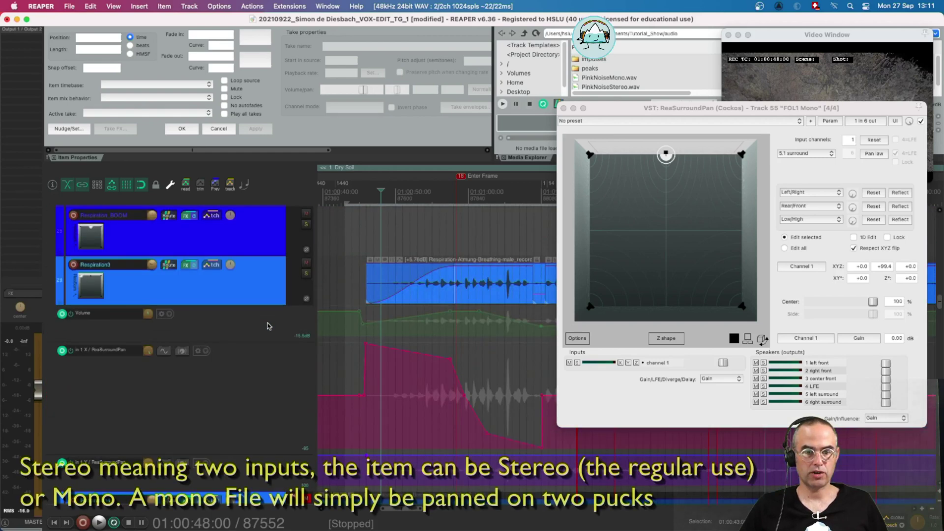
scroll(268, 326, "up", 10)
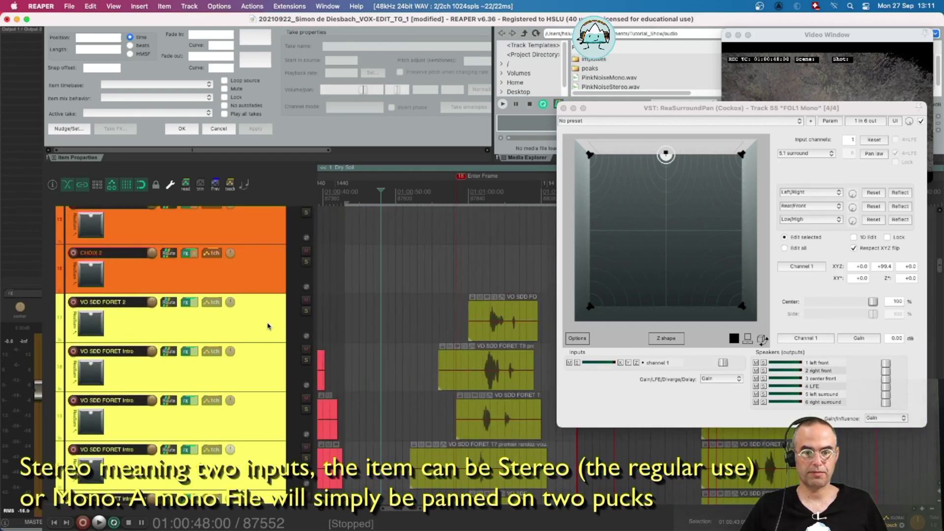
scroll(201, 300, "up", 1)
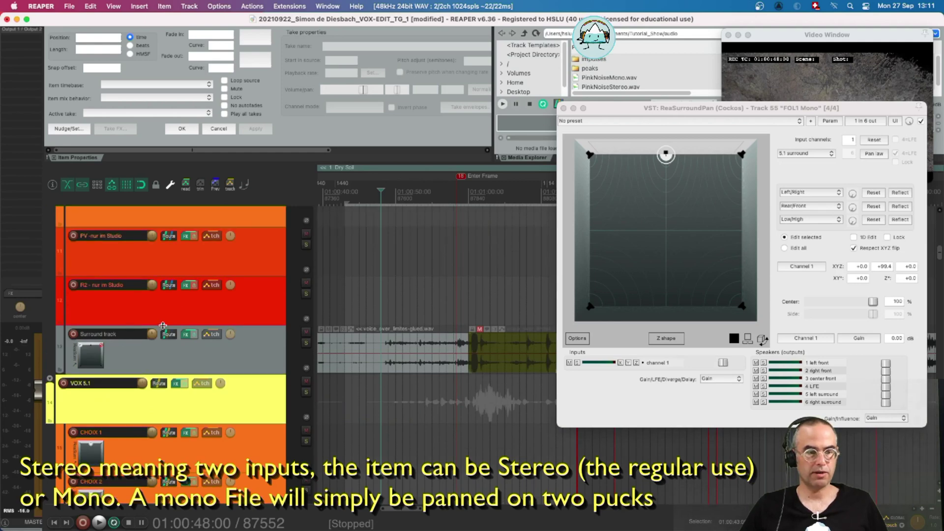
left_click_drag(105, 374, 106, 391)
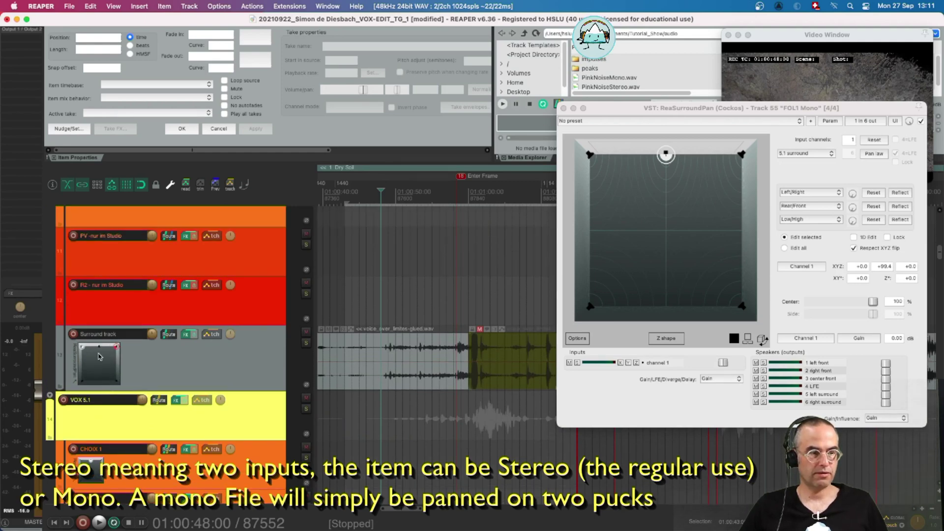
Open the Surround track's ReaSurroundPan window and move it higher.
right_click(184, 337)
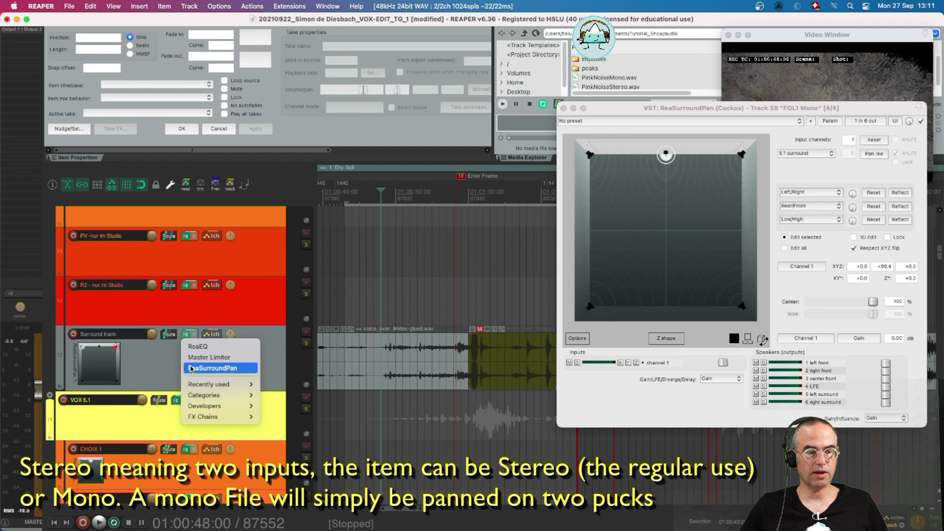
left_click(197, 368)
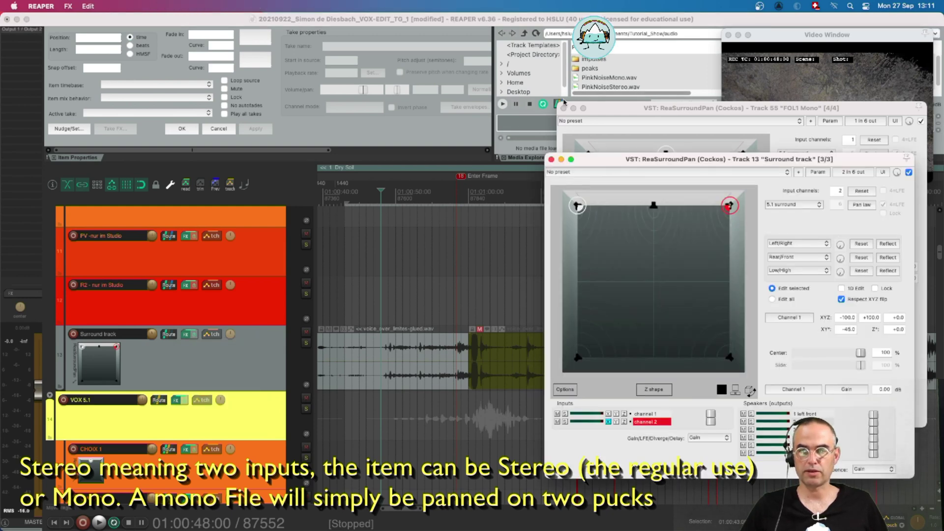
left_click_drag(624, 160, 624, 93)
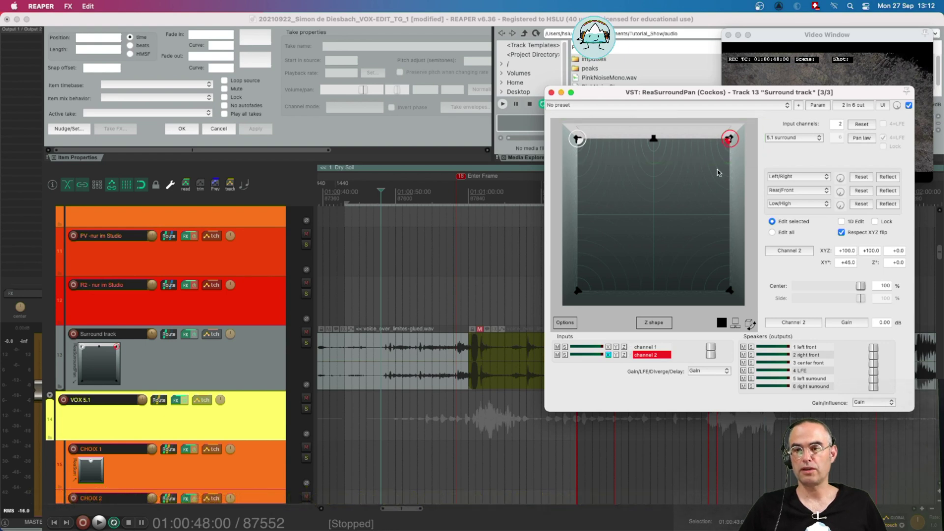
Position both channel pucks, then record channel 1 sweeping toward centre from 01:00:45:00.
mouse_move(579, 141)
left_mouse_down()
mouse_move(598, 158)
mouse_move(605, 186)
mouse_move(614, 163)
mouse_move(585, 159)
mouse_move(573, 133)
left_mouse_up()
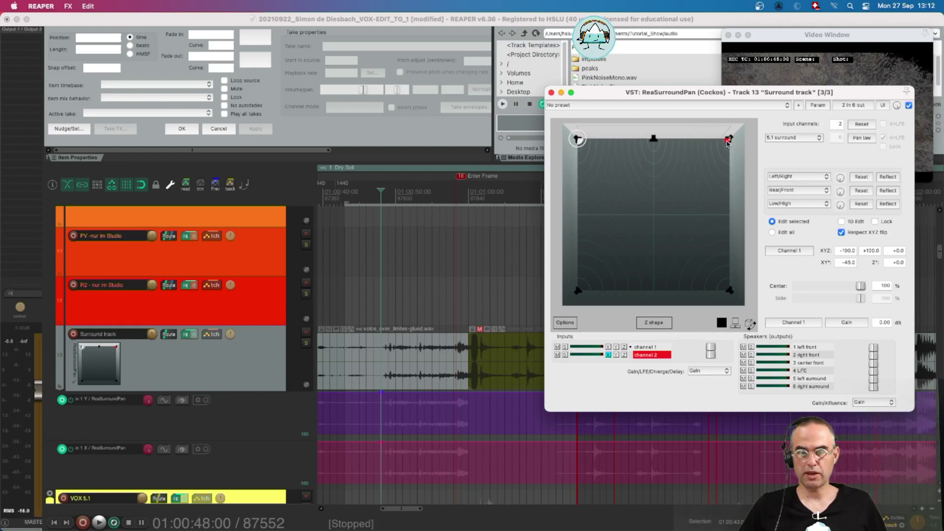
mouse_move(726, 144)
left_mouse_down()
mouse_move(697, 181)
mouse_move(719, 139)
mouse_move(737, 136)
left_mouse_up()
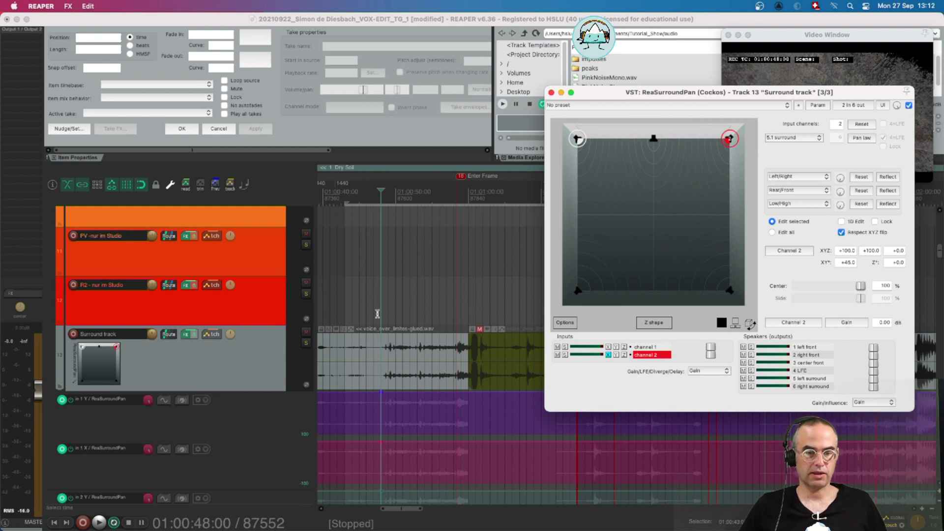
scroll(201, 412, "down", 4)
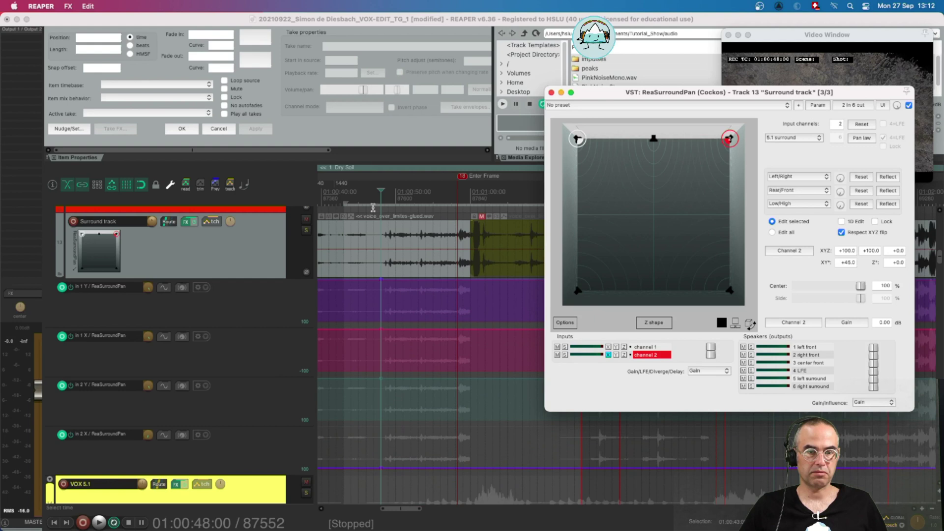
left_click(359, 204)
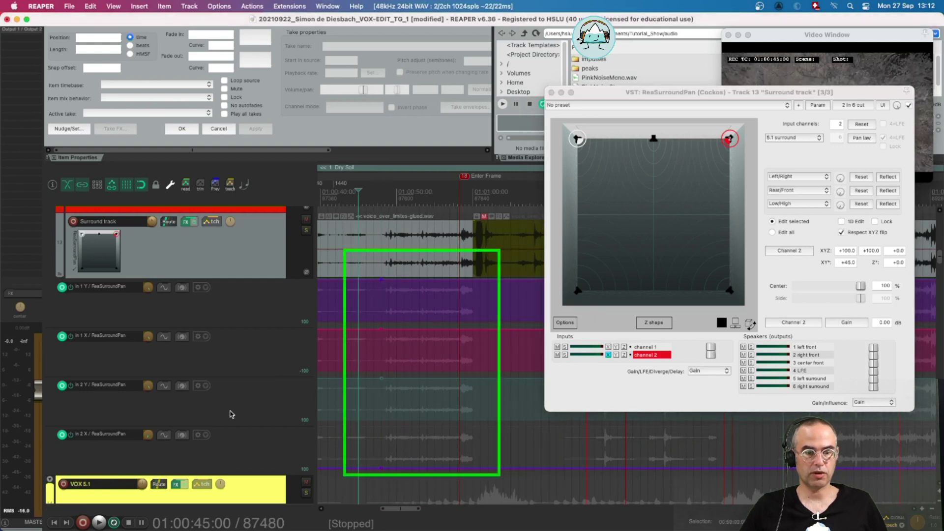
key("space")
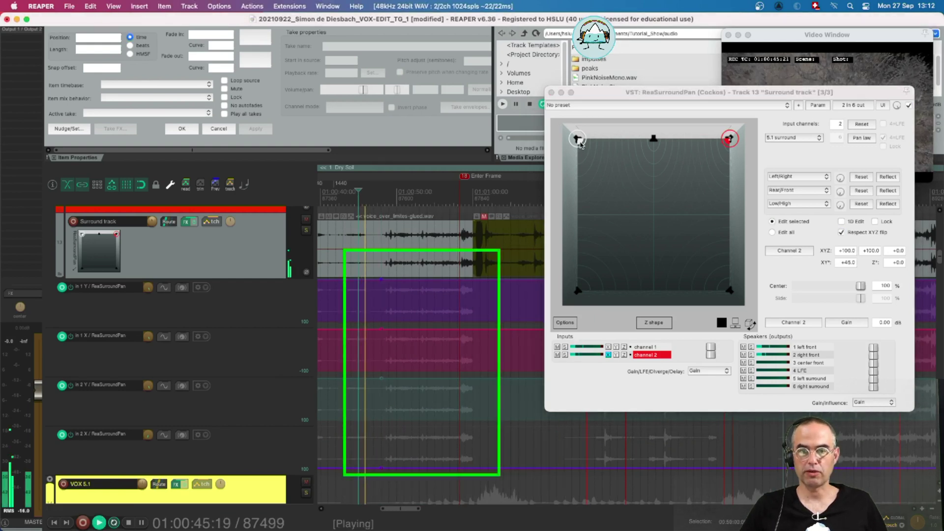
mouse_move(580, 143)
left_mouse_down()
mouse_move(592, 148)
mouse_move(595, 171)
mouse_move(600, 155)
mouse_move(643, 177)
mouse_move(624, 194)
mouse_move(580, 143)
left_mouse_up()
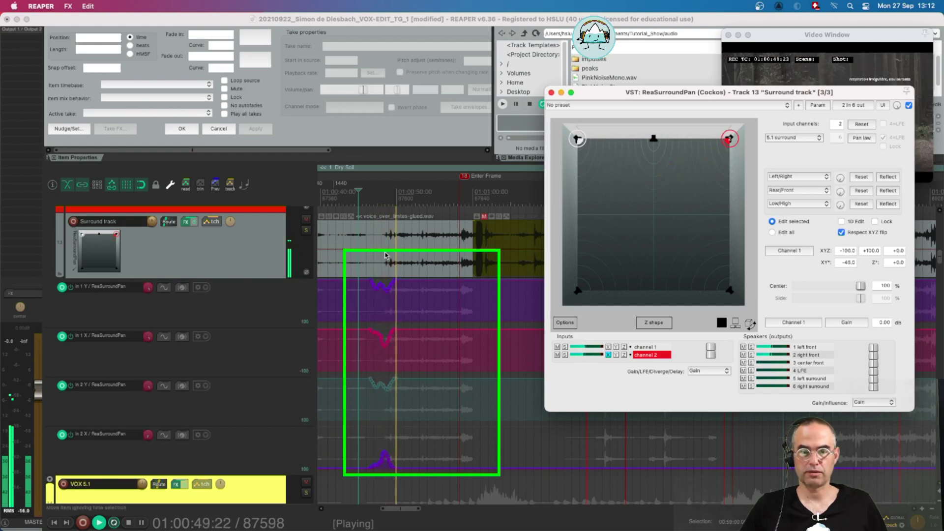
key("space")
Uncheck Respect XYZ flip and record a second pan pass on channel 1.
left_click(341, 199)
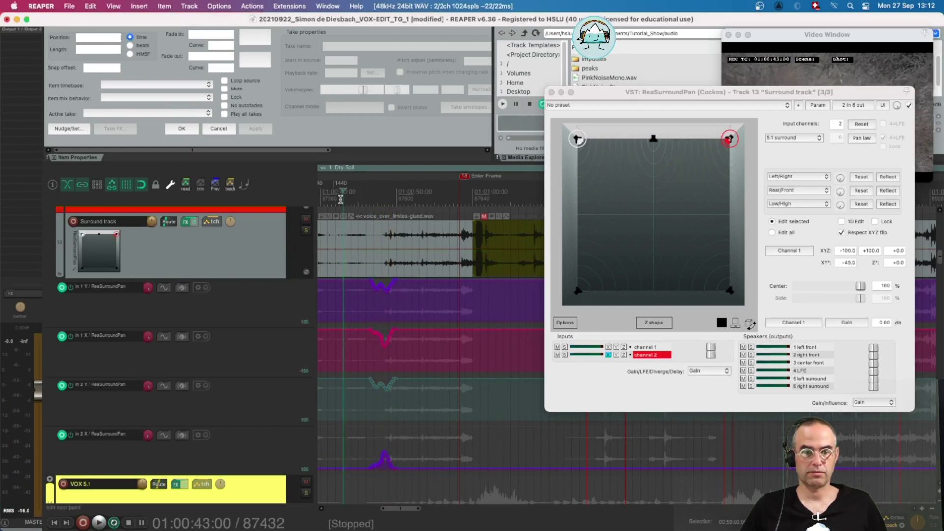
left_click(404, 199)
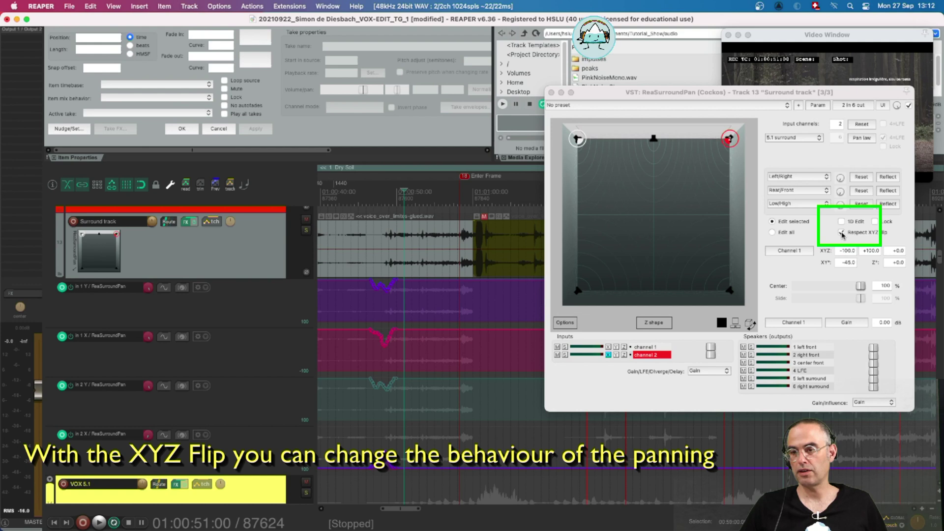
left_click(843, 234)
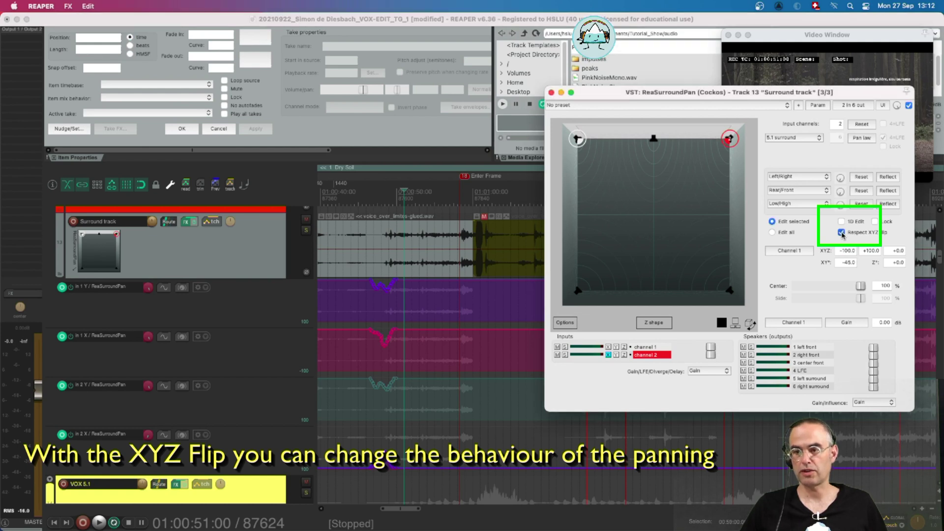
key("space")
mouse_move(578, 154)
left_mouse_down()
mouse_move(577, 184)
mouse_move(629, 189)
mouse_move(571, 189)
mouse_move(555, 153)
mouse_move(600, 143)
mouse_move(583, 146)
mouse_move(582, 219)
mouse_move(644, 221)
mouse_move(591, 217)
mouse_move(563, 150)
mouse_move(573, 116)
left_mouse_up()
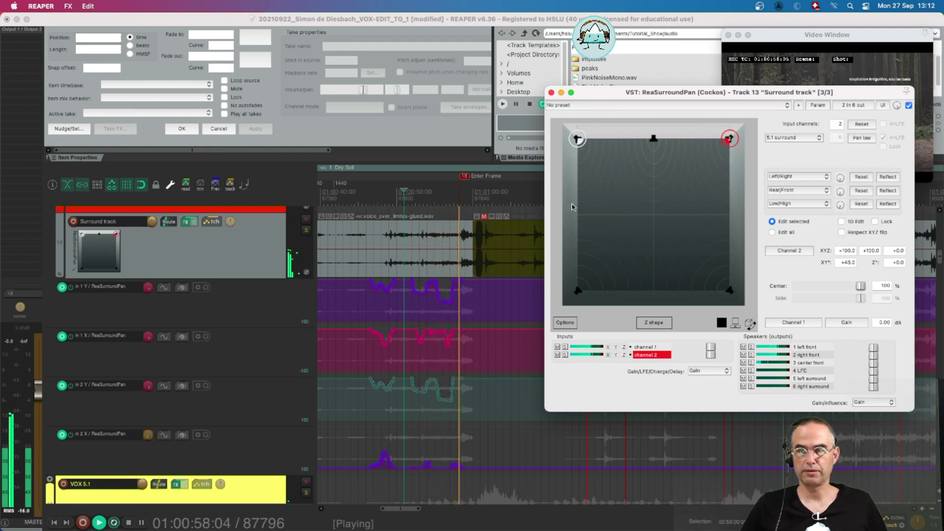
key("space")
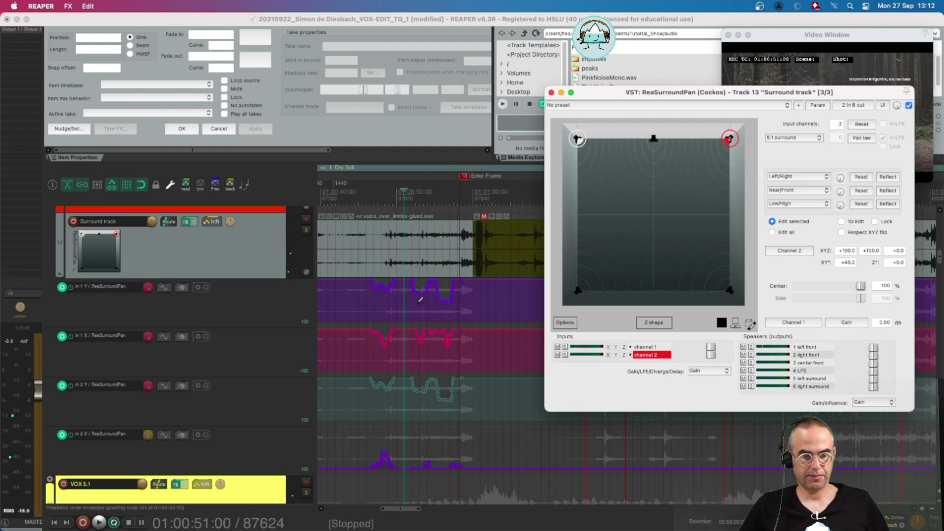
Undo the previous pan pass and put the play cursor at 01:00:47:00.
key("ctrl+z")
key("ctrl+z")
key("ctrl+z")
key("ctrl+z")
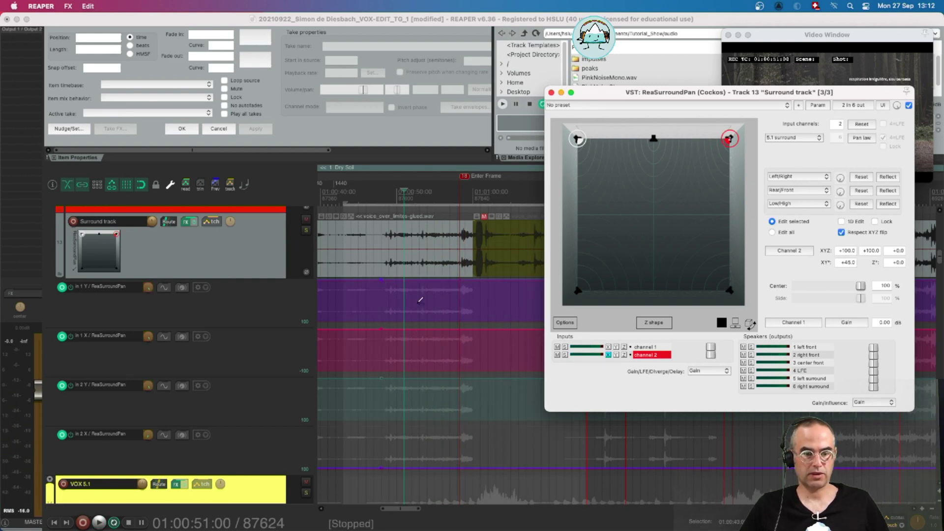
scroll(232, 379, "up", 4)
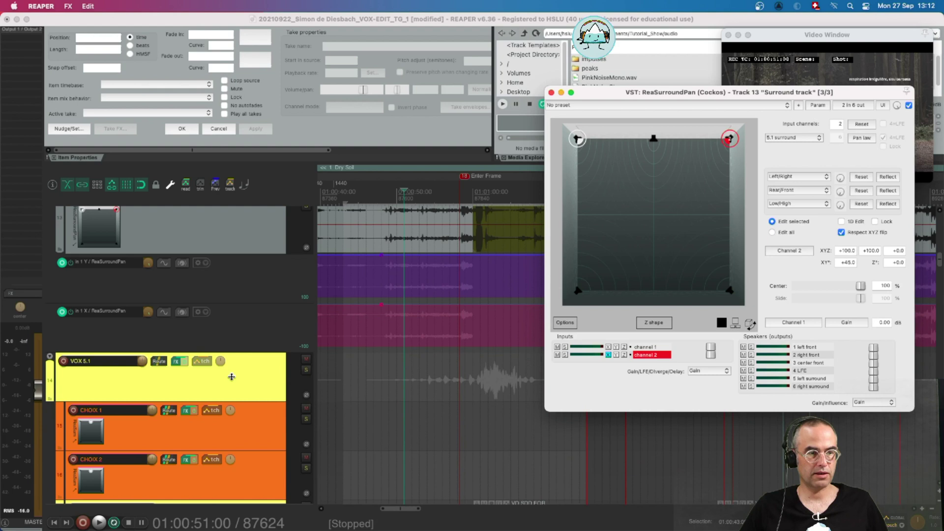
left_click(373, 193)
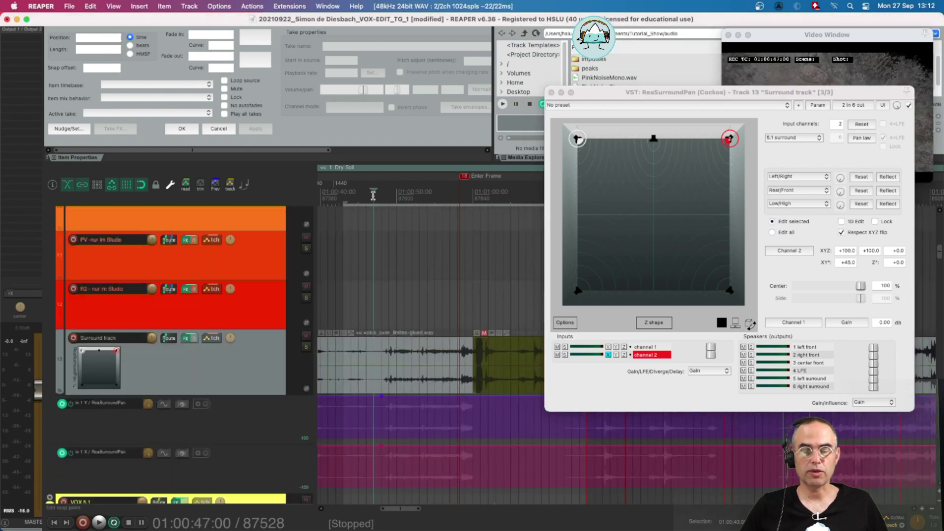
left_click(373, 195)
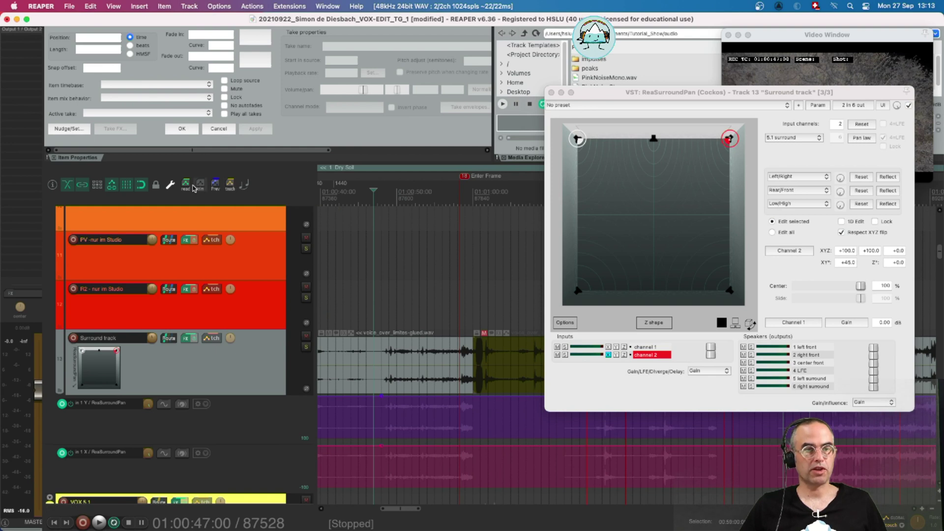
Switch automation to read, then touch (T), and record a pan move with the Surround track's mini panner.
left_click(186, 185)
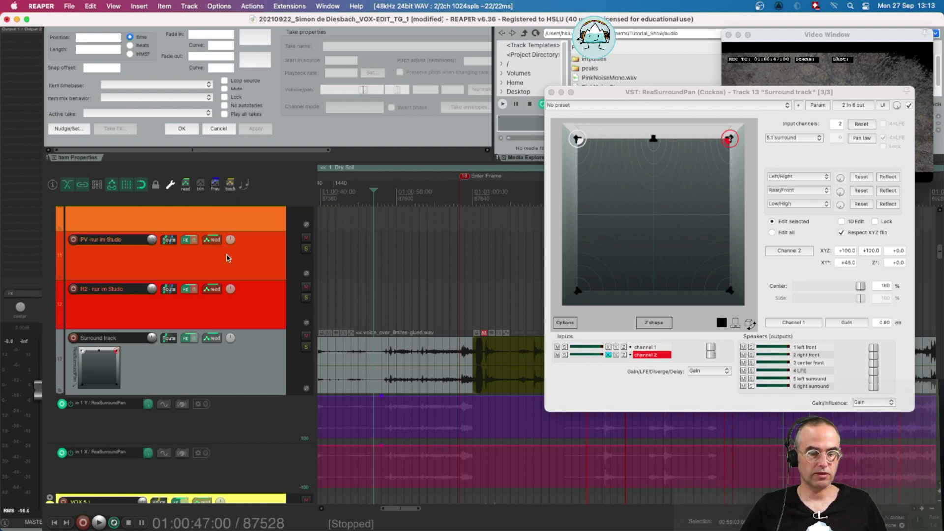
key("t")
key("space")
left_click_drag(90, 357, 82, 356)
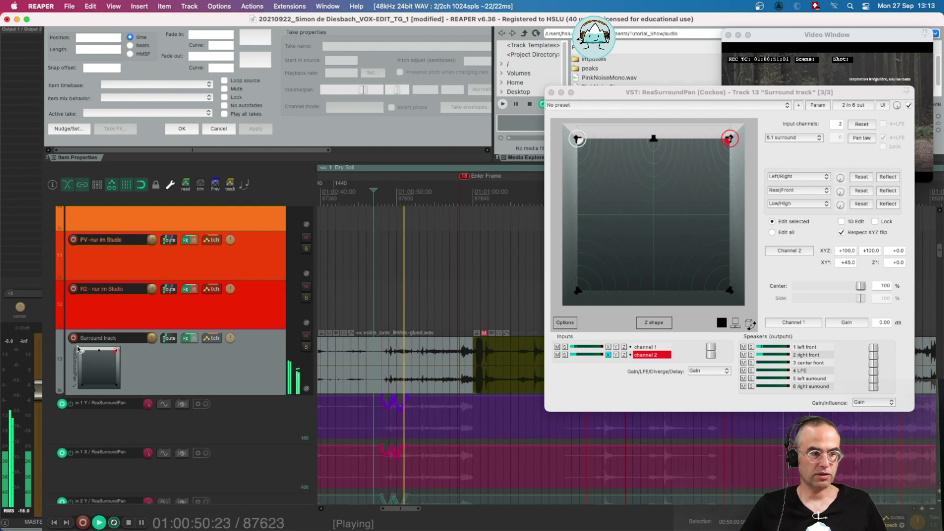
key("space")
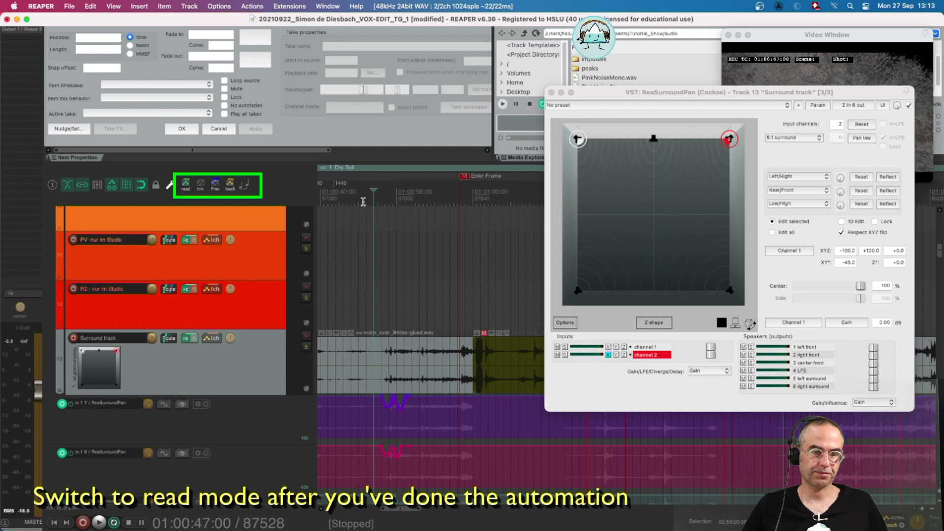
Return the play position to 01:00:43:00 and clear the ruler time selection.
left_click(363, 201)
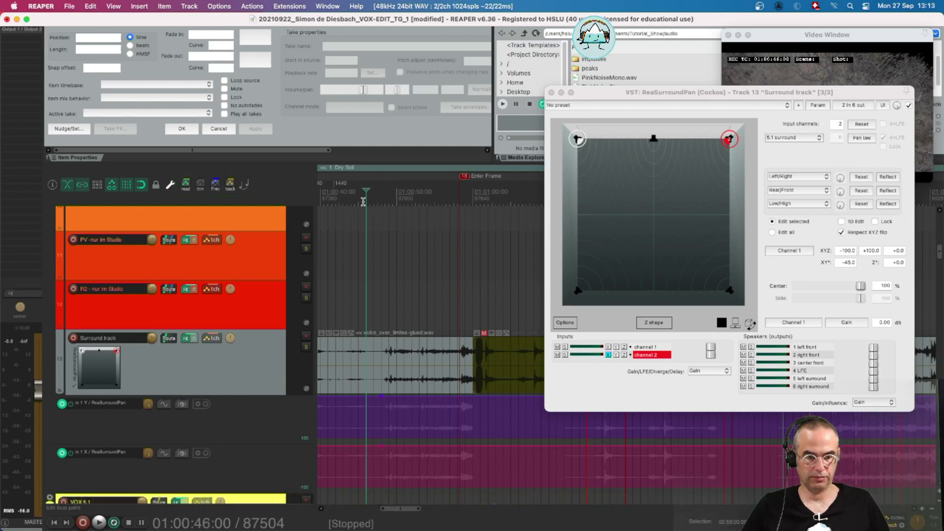
double_click(362, 202)
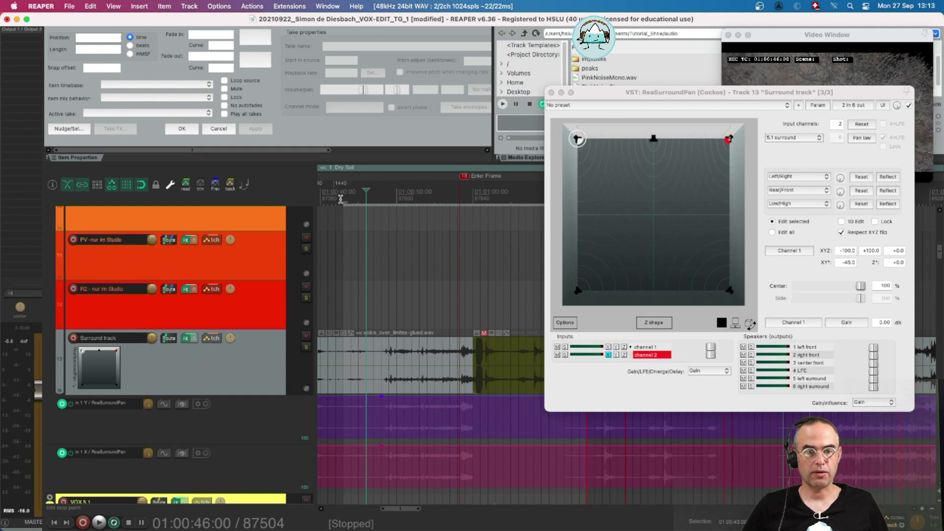
left_click(340, 199)
left_click(340, 199)
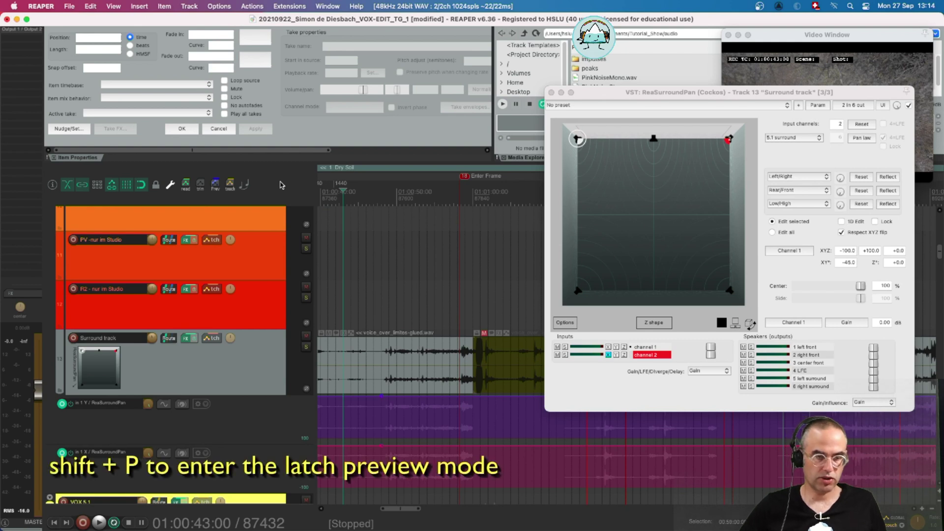
In latch preview, pull ReaSurroundPan channel 1 to X −81.5, Y +51.8 over the selected range.
key("shift+p")
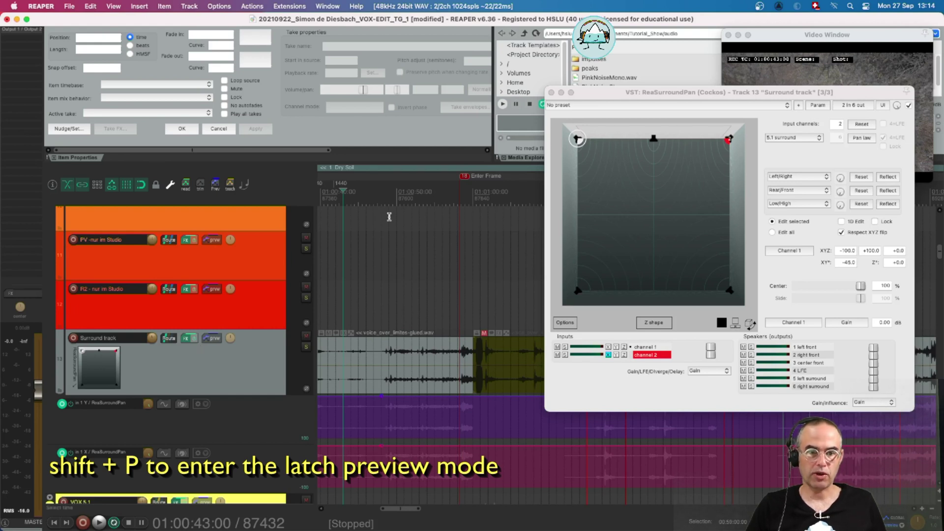
left_click_drag(380, 204, 458, 204)
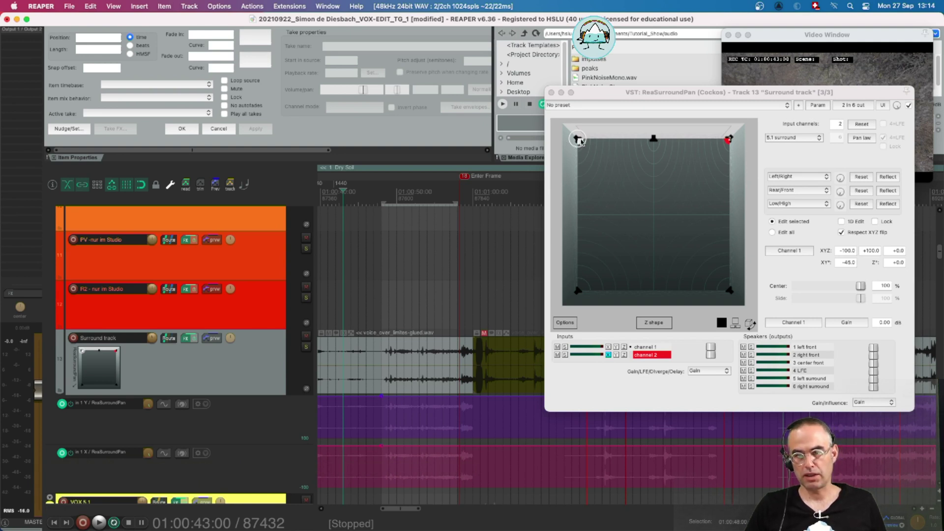
left_click(728, 139)
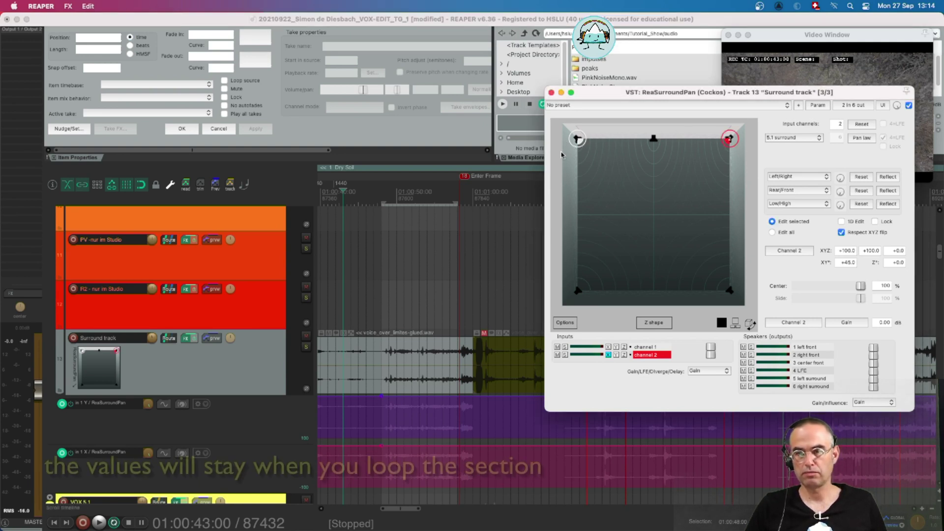
key("space")
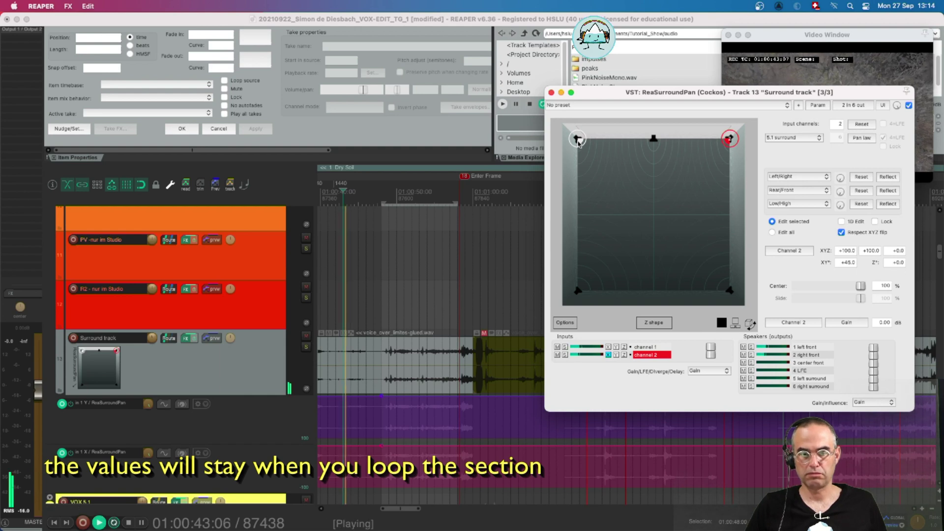
left_click_drag(578, 140, 594, 179)
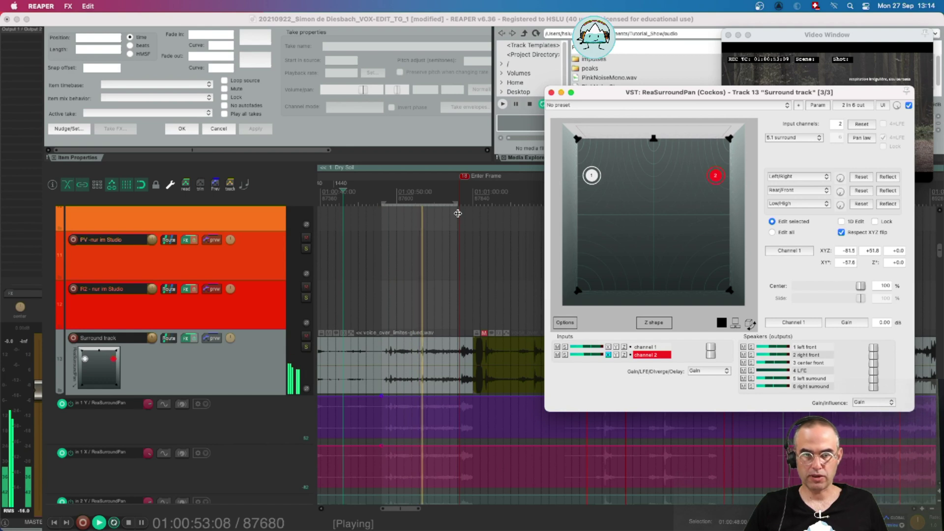
key("space")
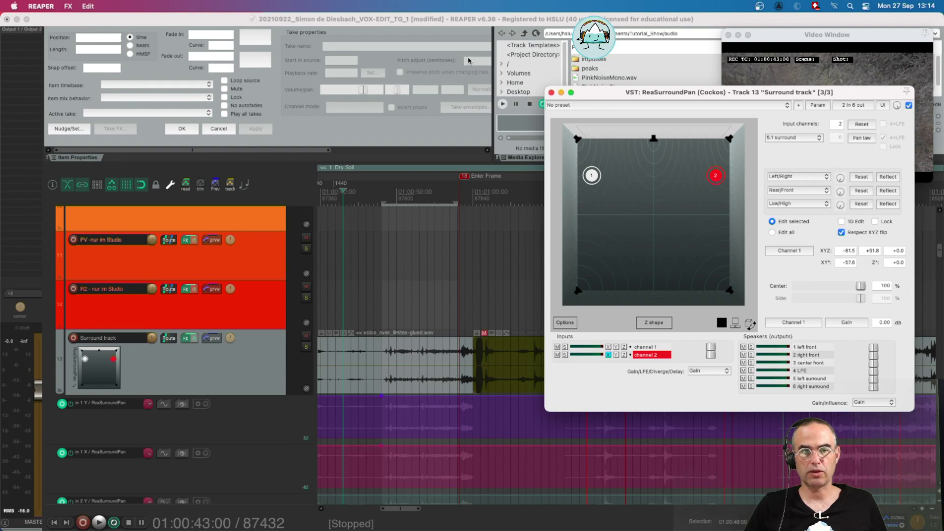
left_click(235, 25)
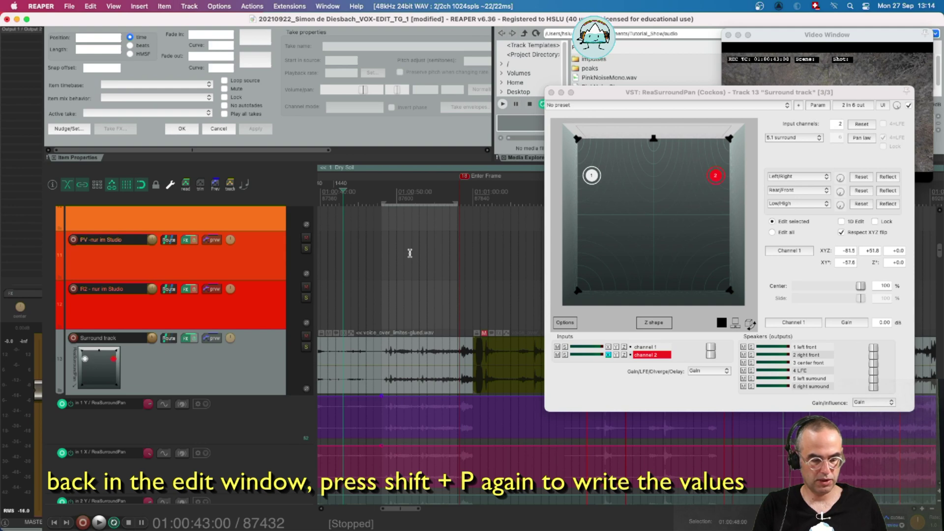
Write the previewed pan values, reveal the envelope lanes, and select a new range from 01:00:55.
key("shift+p")
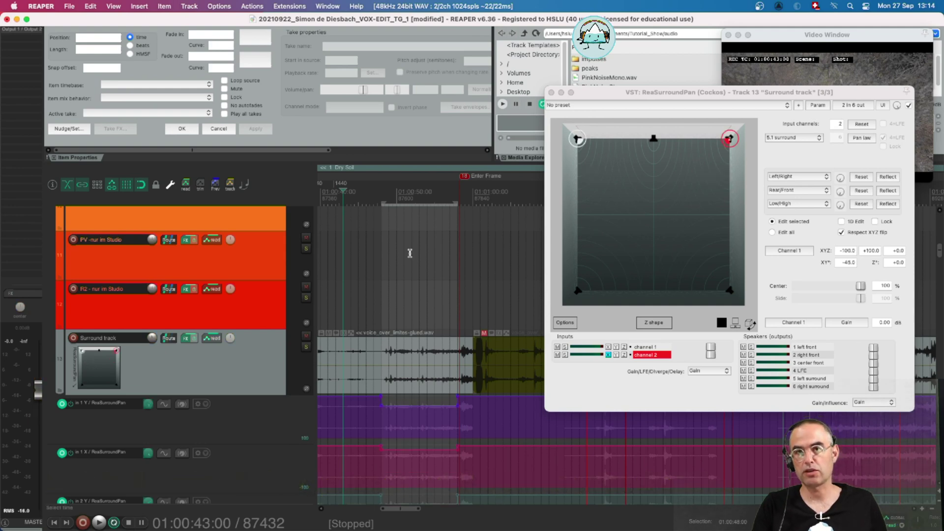
scroll(384, 292, "down", 1)
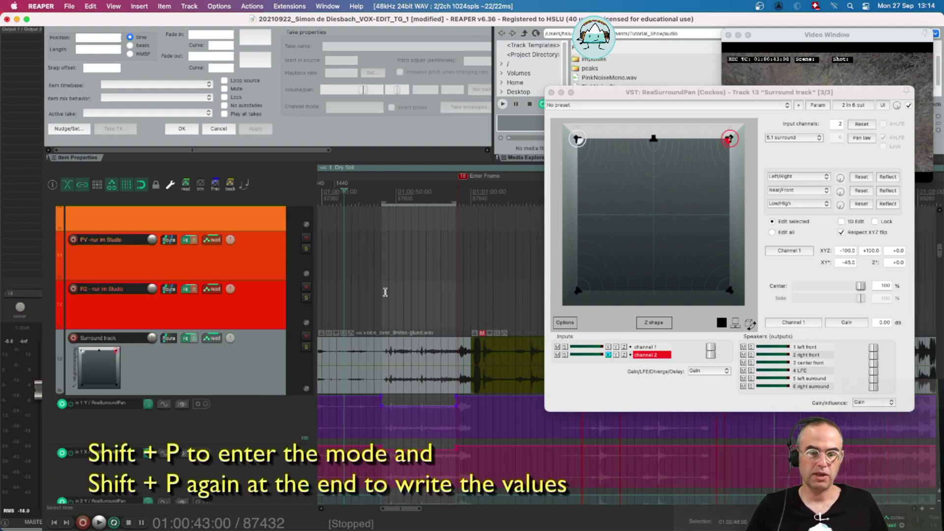
scroll(256, 372, "down", 3)
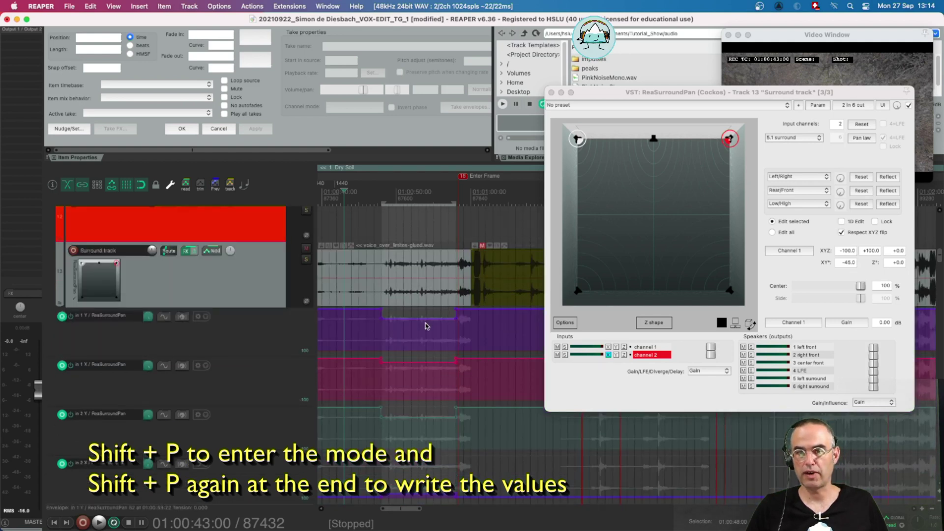
left_click(431, 202)
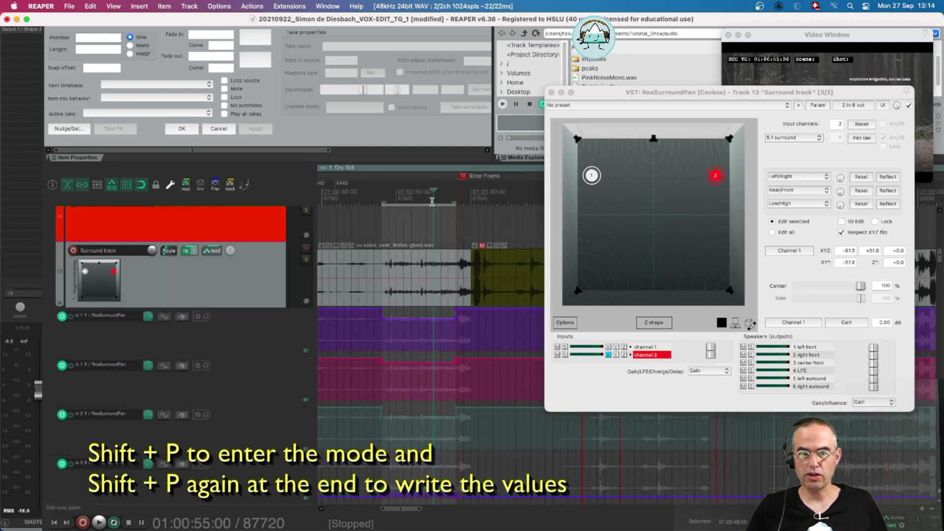
left_click_drag(431, 201, 486, 202)
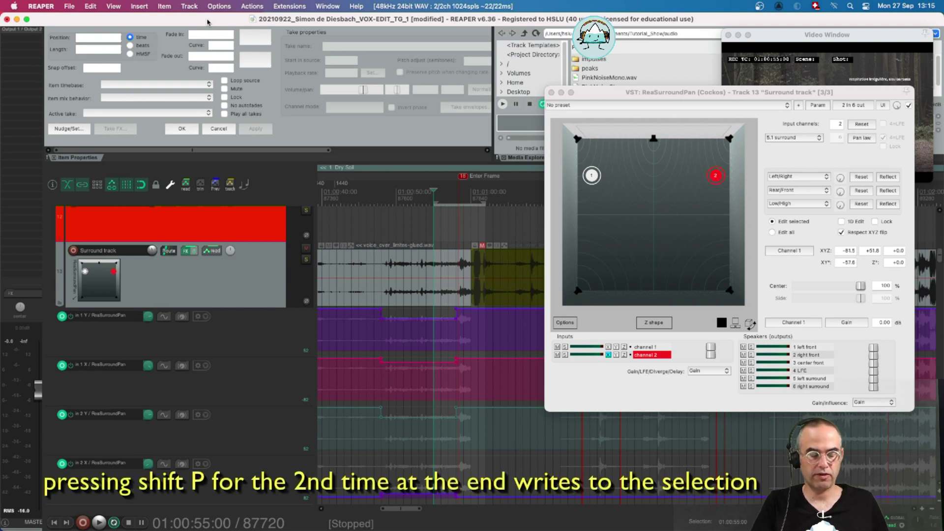
Latch-preview ReaSurroundPan channel 1 at X −87.3, Y +72.5 and write it into the selection.
key("shift+p")
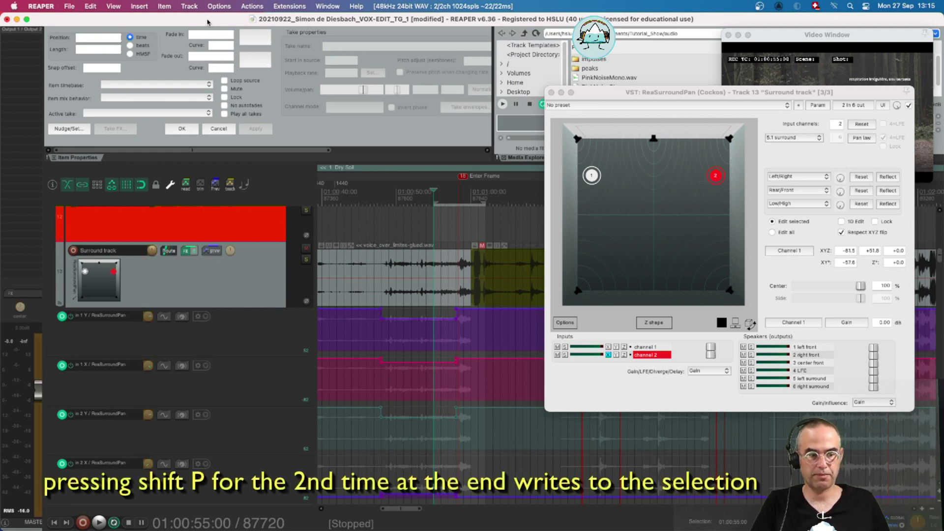
key("equal")
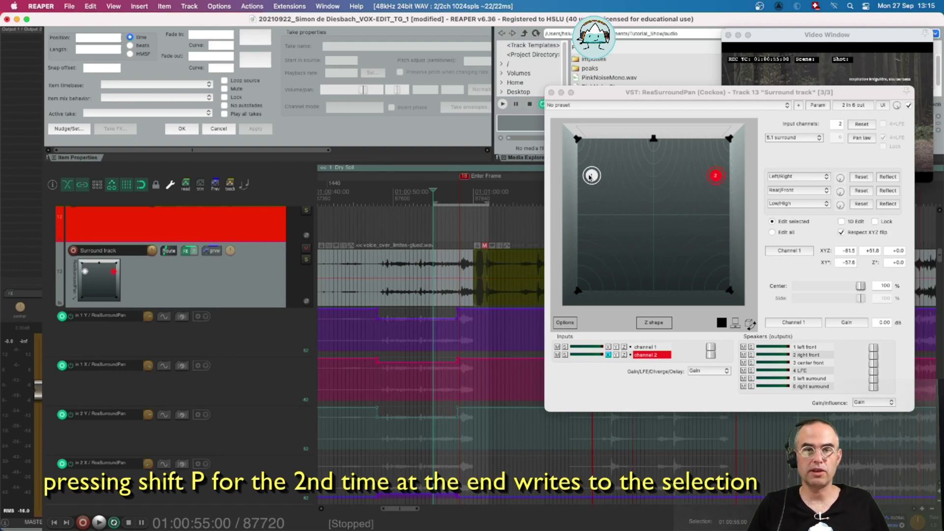
key("space")
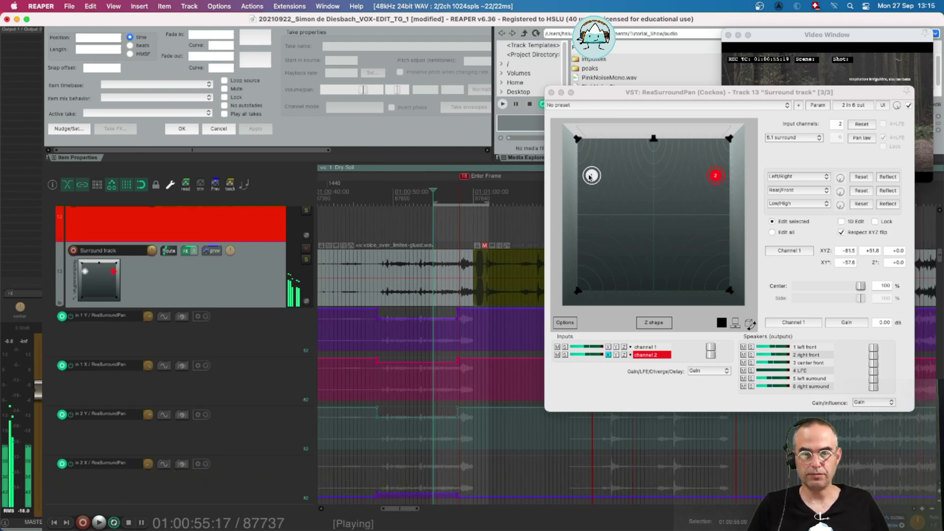
key("space")
left_click_drag(589, 177, 601, 160)
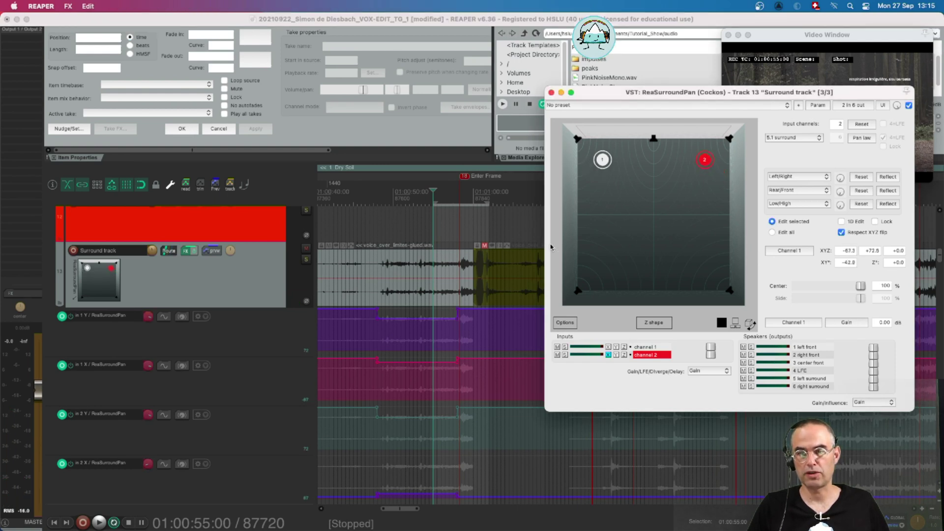
left_click(228, 23)
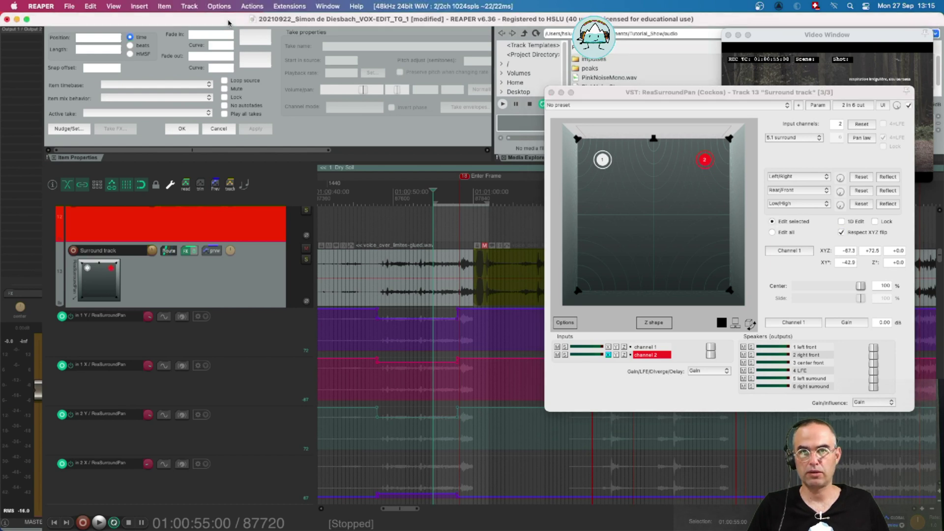
key("ctrl+shift+w")
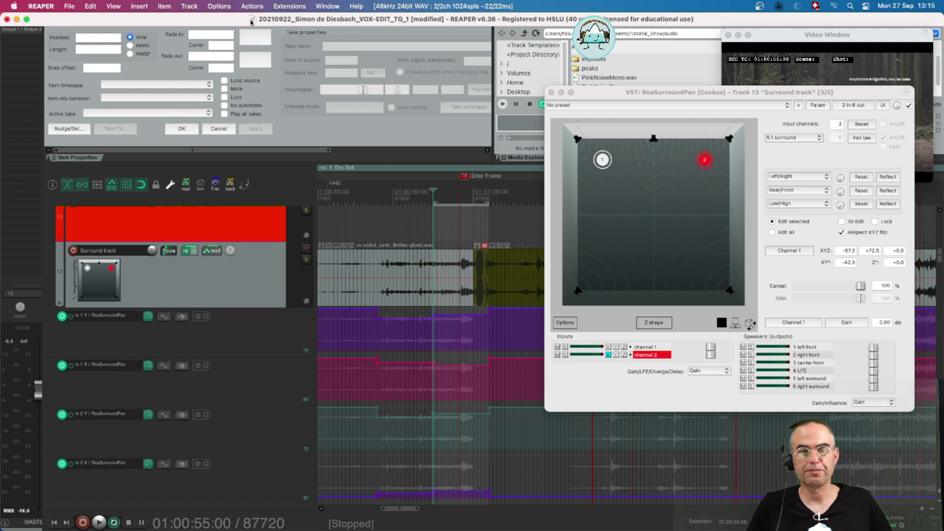
Latch-preview both panner channels moved slightly back over 01:01:00:00–01:01:05:12 and write them.
left_click(473, 202)
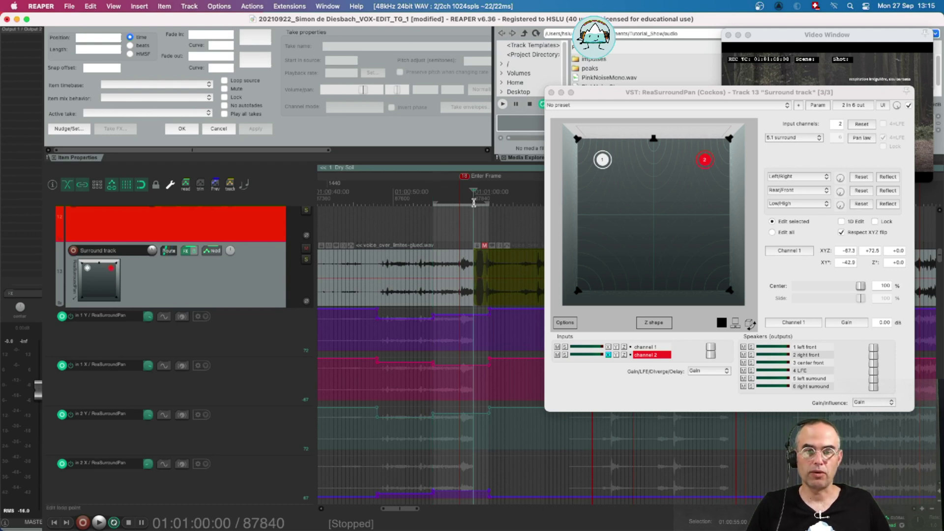
key("ctrl+shift+l")
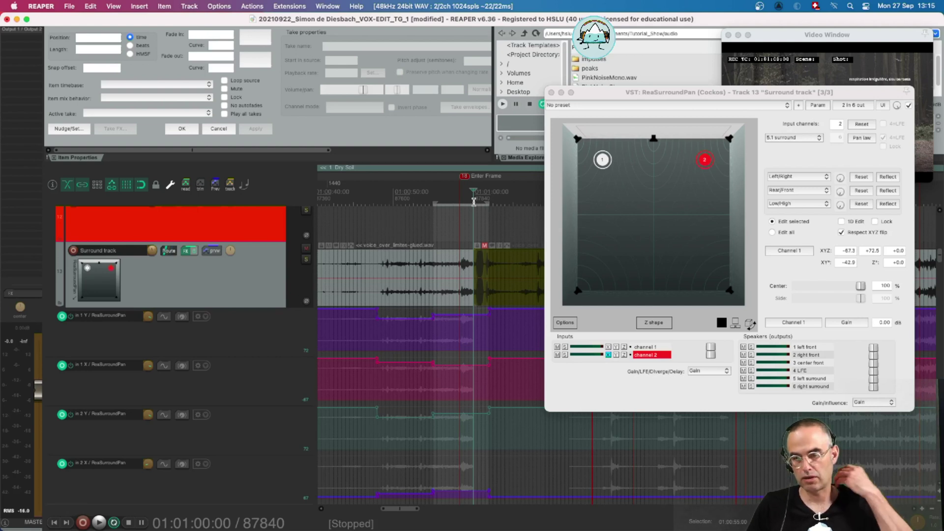
left_click_drag(473, 202, 515, 201)
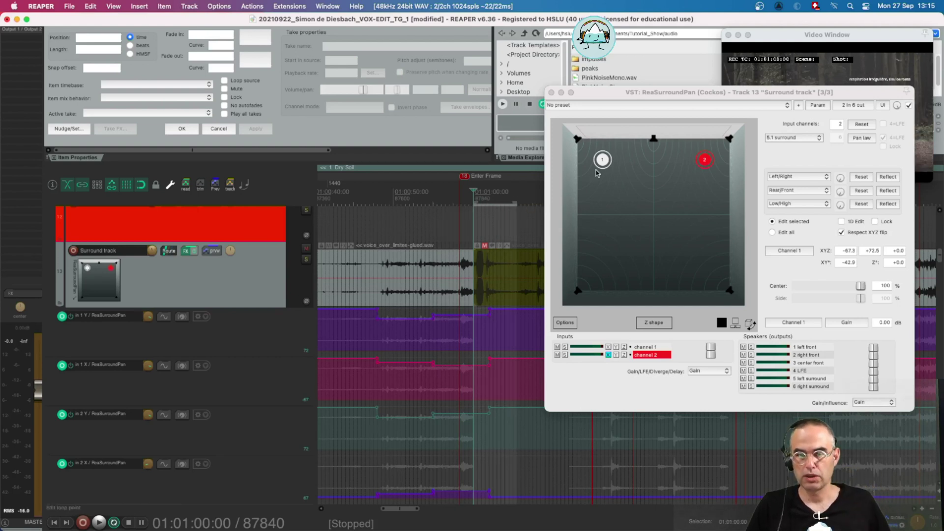
left_click_drag(605, 161, 611, 181)
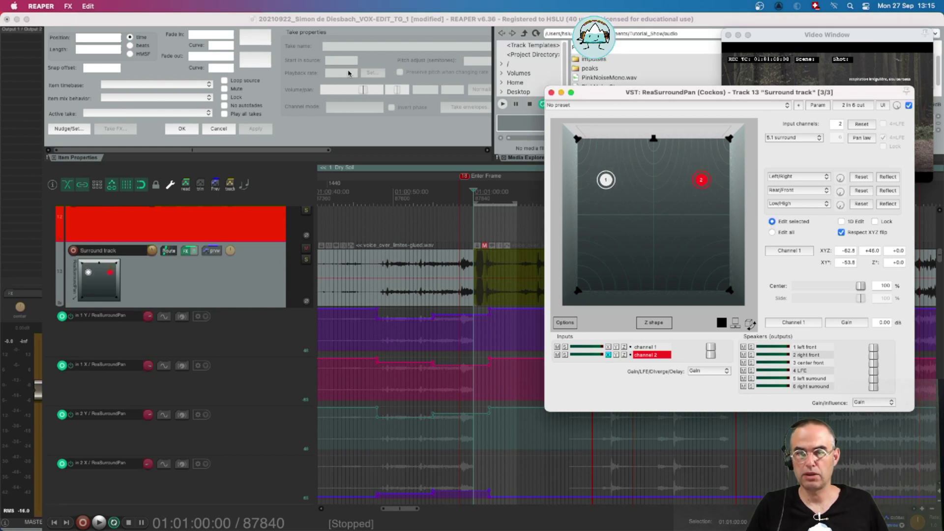
left_click(341, 20)
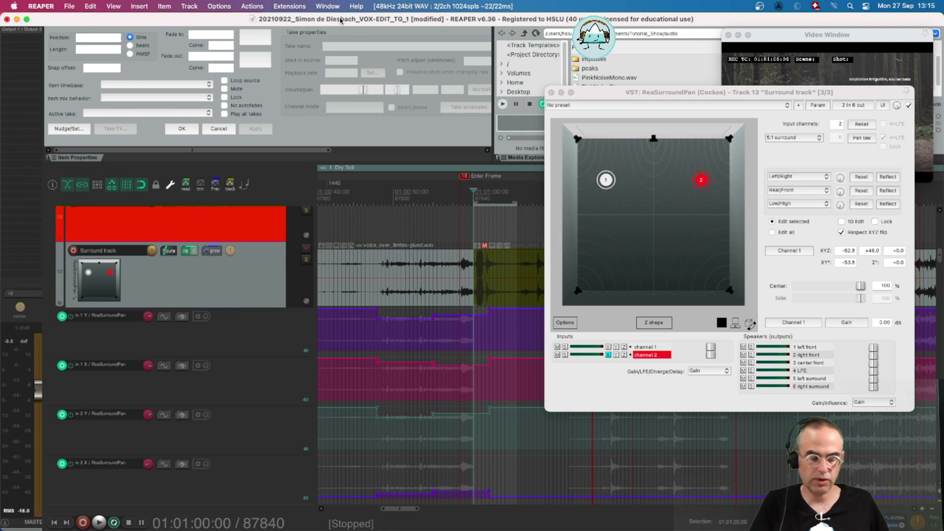
key("ctrl+z")
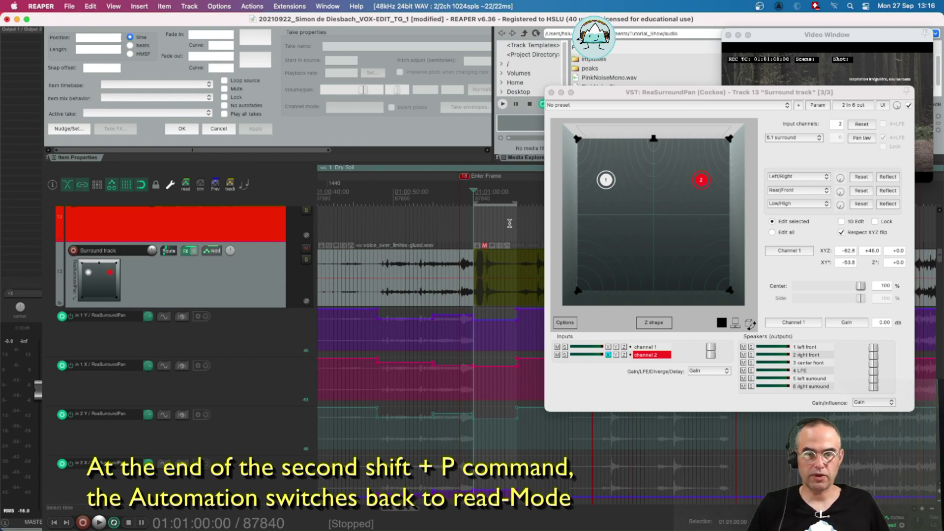
scroll(405, 245, "down", 3)
scroll(404, 245, "left", 5)
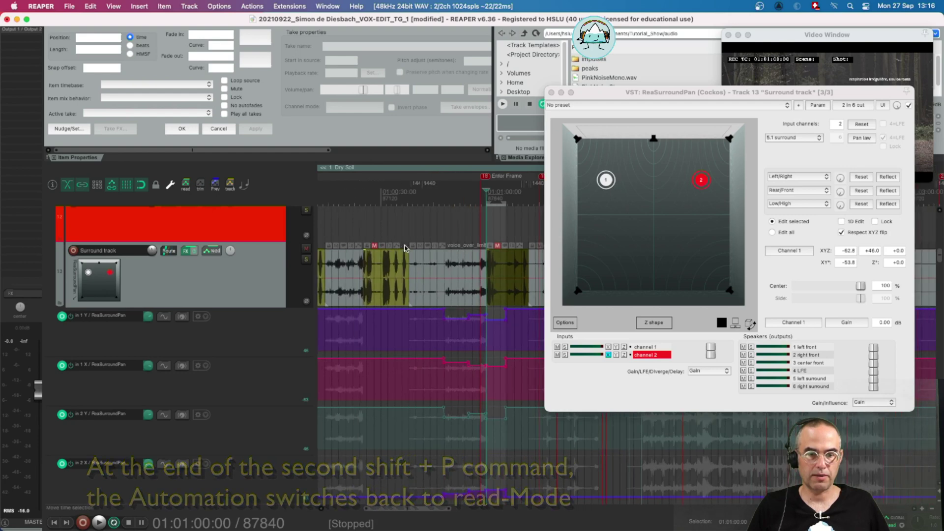
Select a range around the voice phrase at 01:00:30, solo the Surround track and audition it.
left_click(438, 200)
scroll(438, 200, "up", 10)
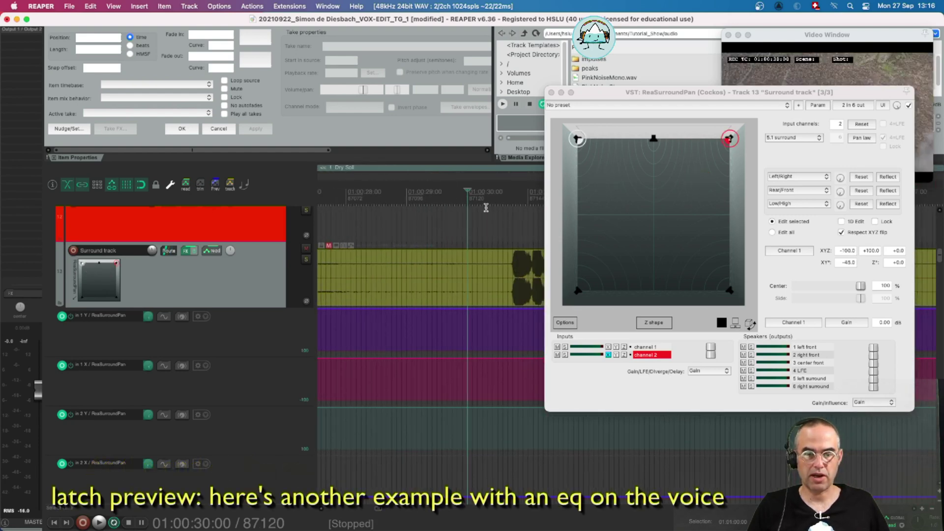
scroll(399, 209, "down", 8)
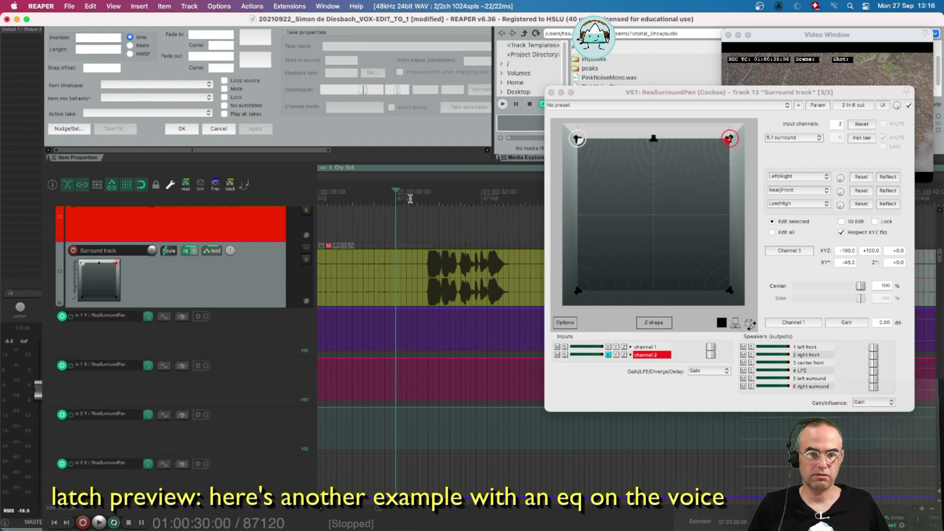
left_click_drag(412, 207, 541, 208)
left_click(305, 260)
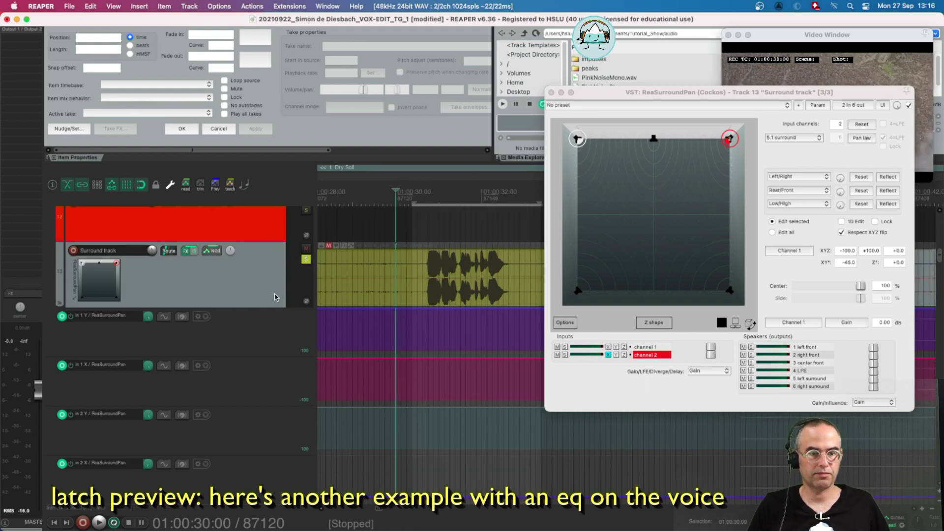
key("space")
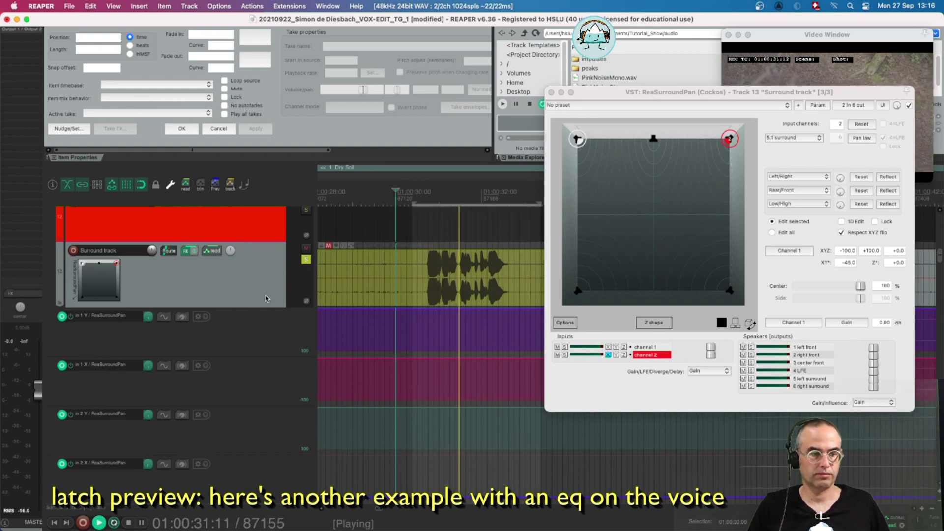
key("space")
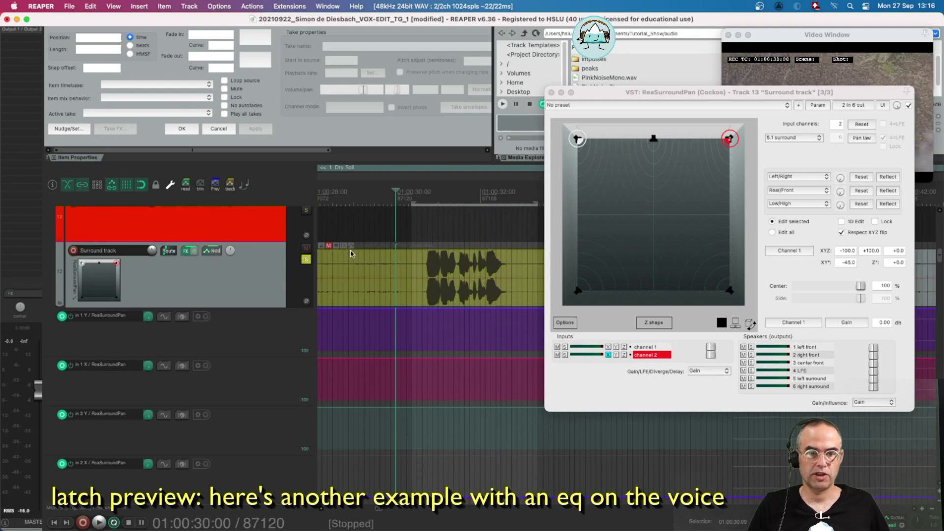
Audition the selected voice item, then switch the Surround track's automation to Latch Preview.
left_click(330, 247)
key("space")
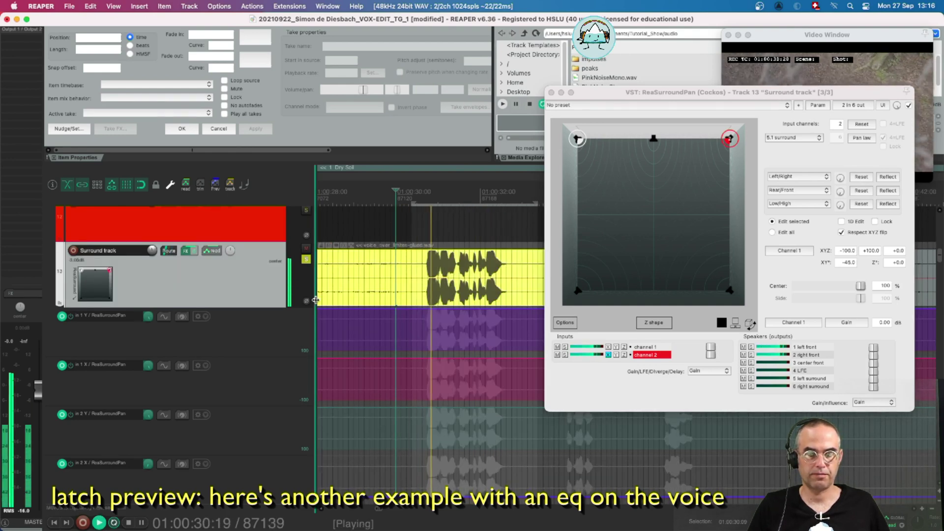
scroll(315, 300, "down", 2)
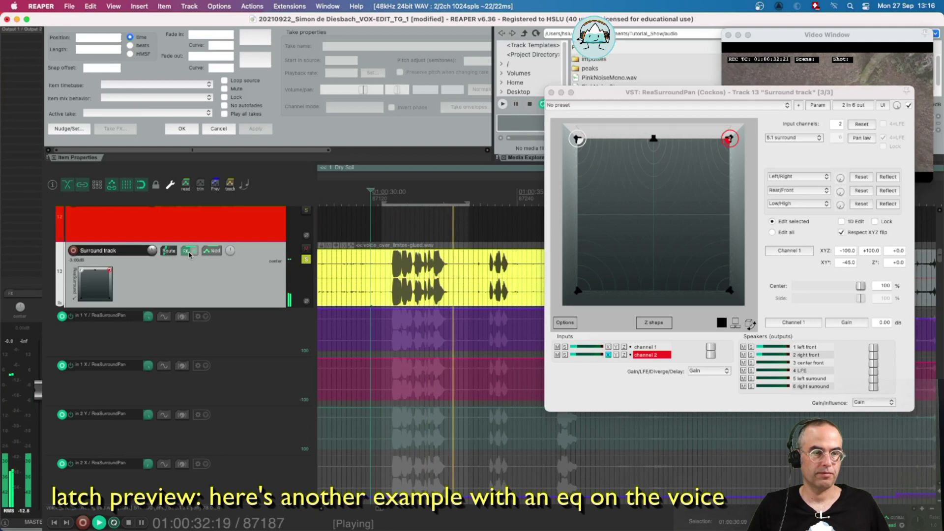
key("space")
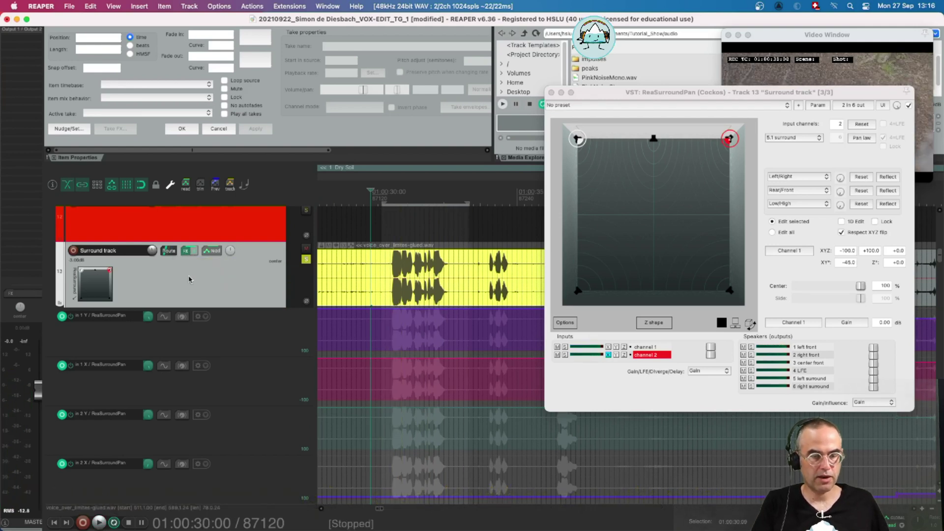
key("ctrl+shift+t")
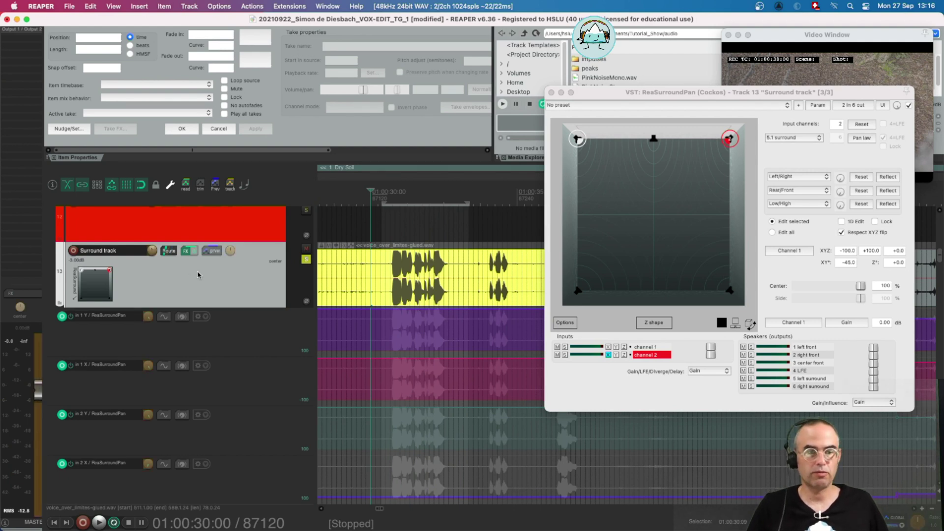
Open the Surround track's ReaEQ from its FX list and reposition the window.
right_click(186, 251)
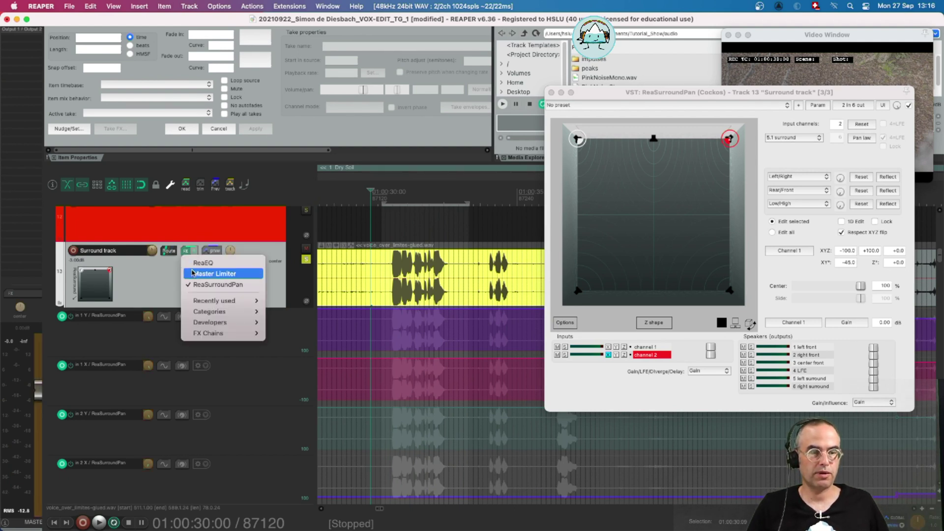
left_click(196, 263)
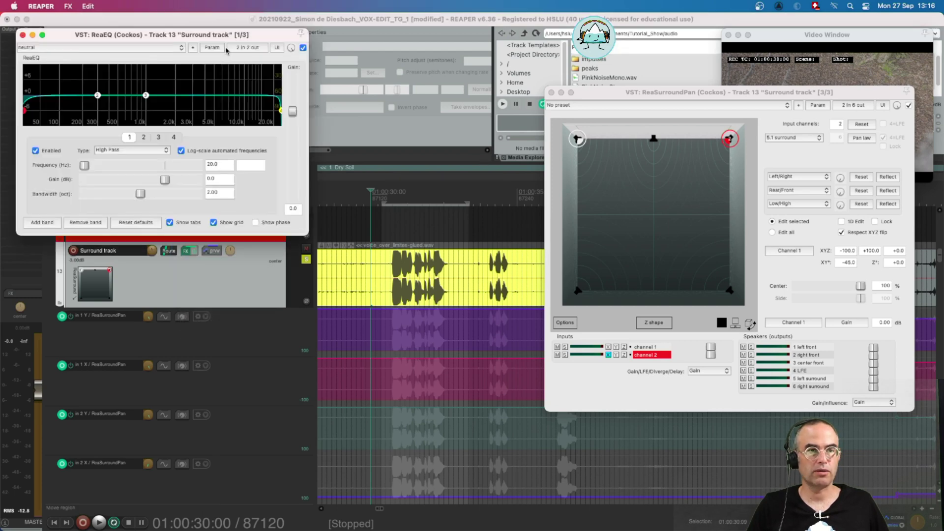
left_click_drag(230, 35, 806, 143)
Preview band 2 at ~112 Hz and band 3 at ~12.6 kHz +1.7 dB, then write automation.
key("space")
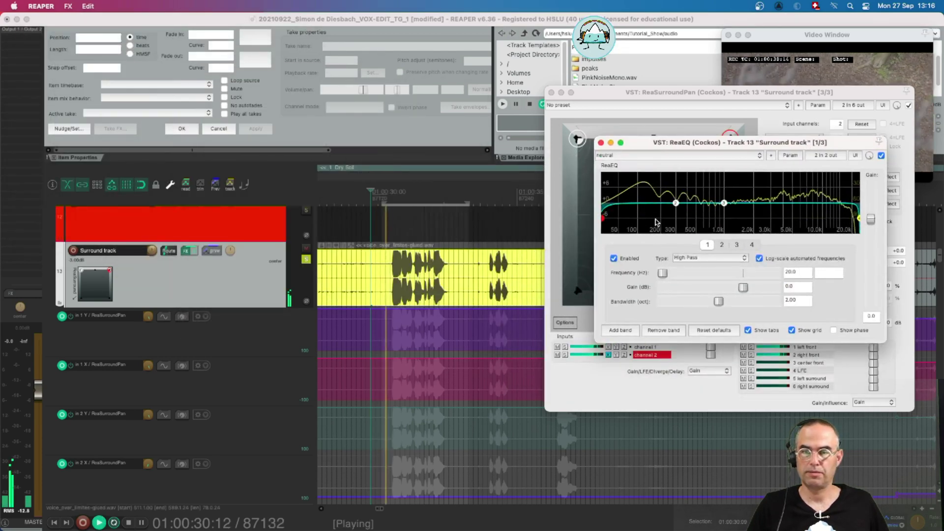
left_click_drag(675, 202, 641, 217)
left_click_drag(724, 203, 819, 196)
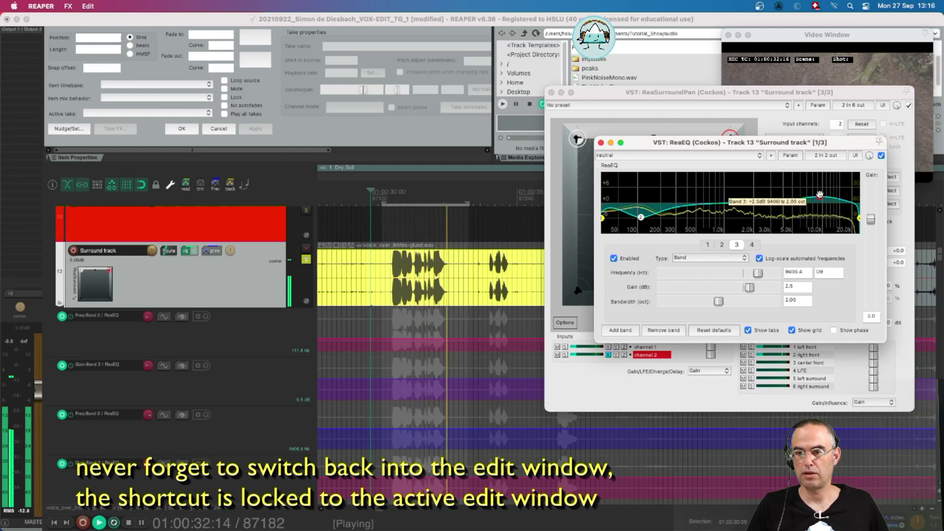
key("space")
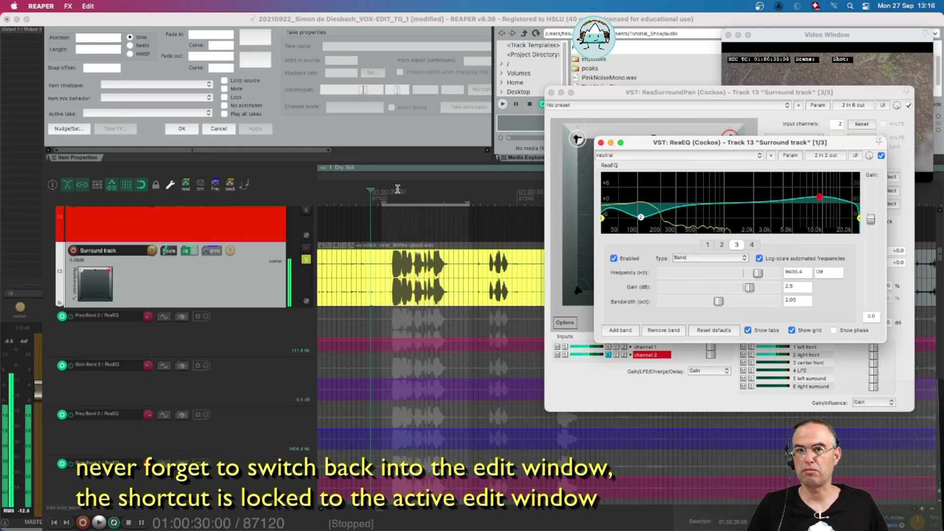
left_click(207, 21)
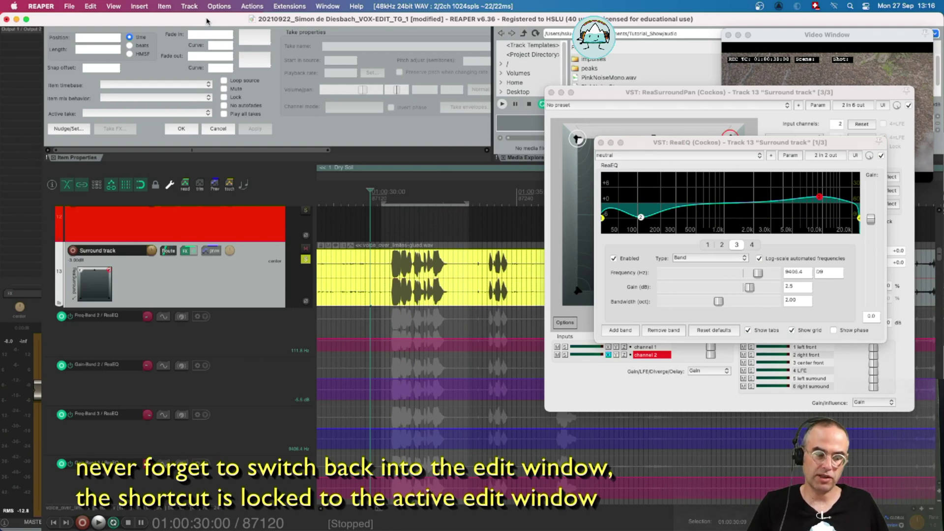
key("shift+e")
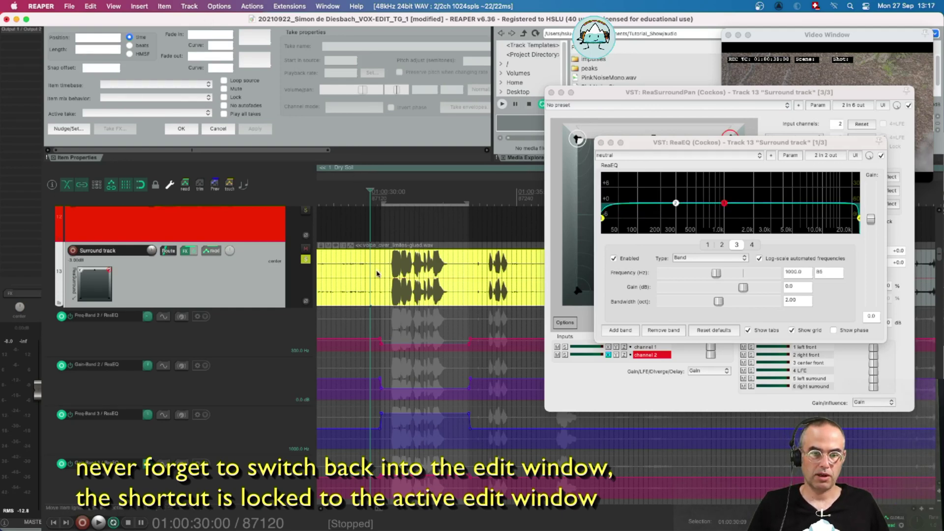
Zoom in horizontally on the new ReaEQ envelope transitions to inspect their short ramps.
scroll(360, 303, "up", 8)
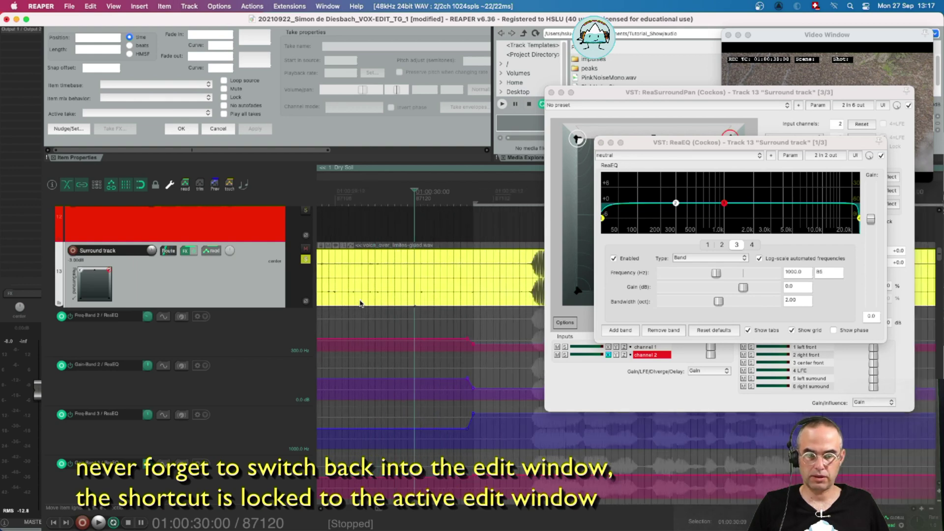
scroll(492, 331, "up", 6)
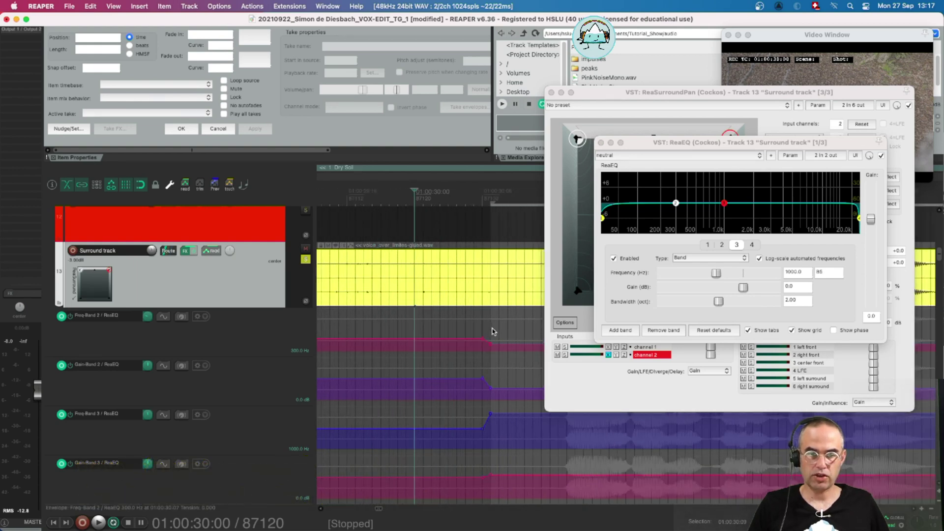
scroll(493, 331, "up", 4)
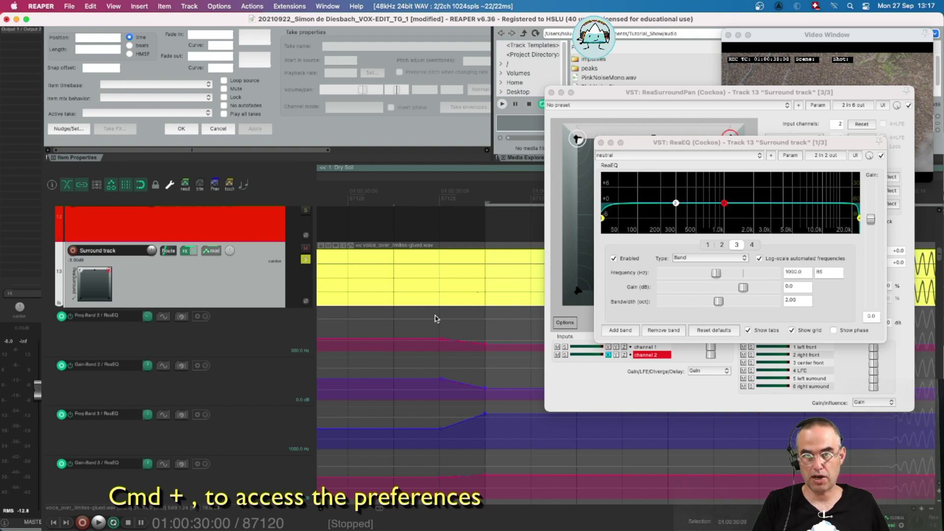
Set the Automation preferences' Action transition time to 40 ms and apply it.
key("super+comma")
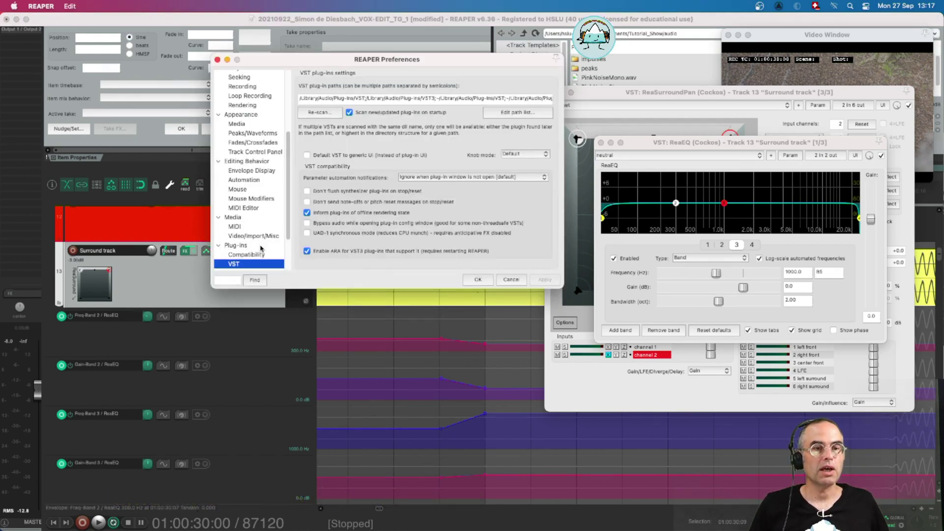
scroll(261, 248, "up", 1)
left_click(254, 175)
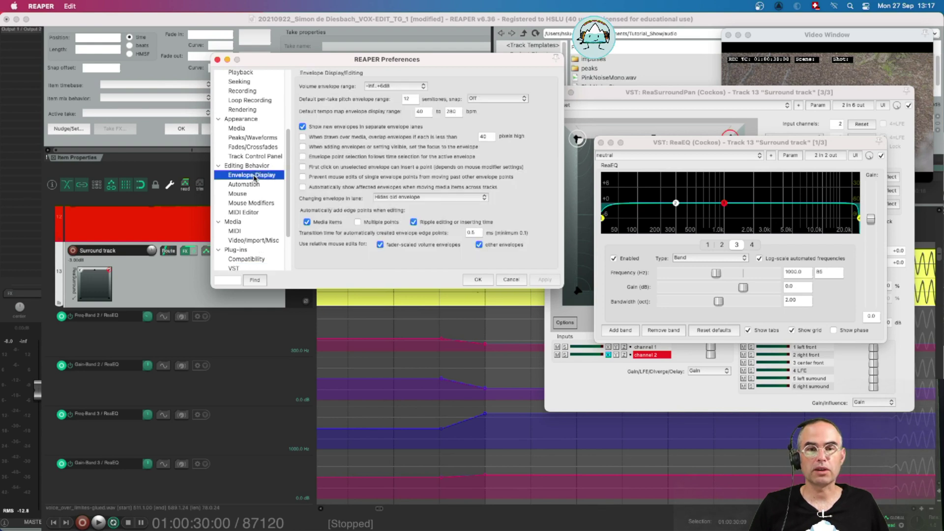
left_click(254, 187)
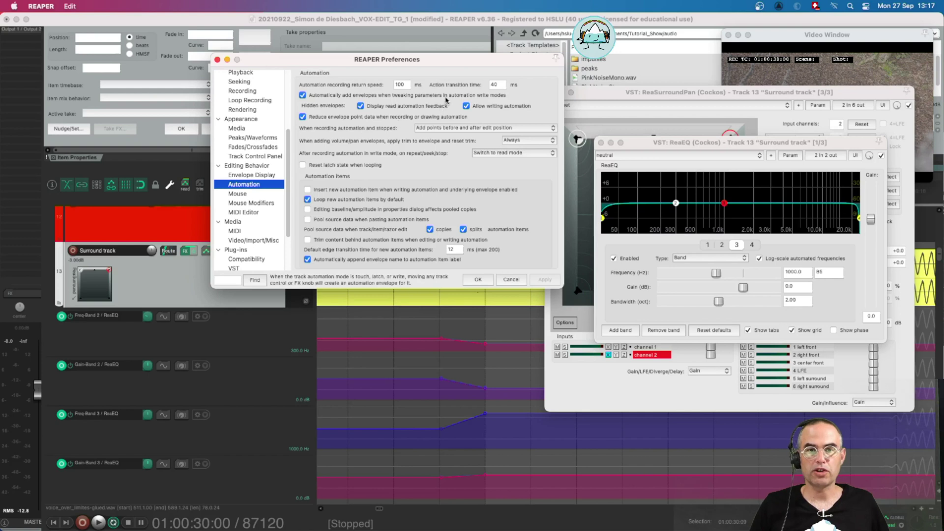
double_click(493, 85)
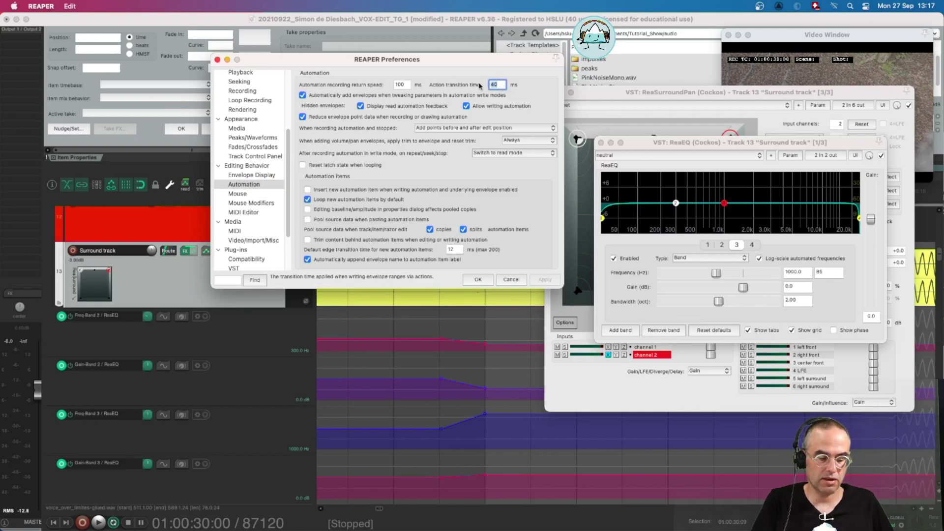
type("500")
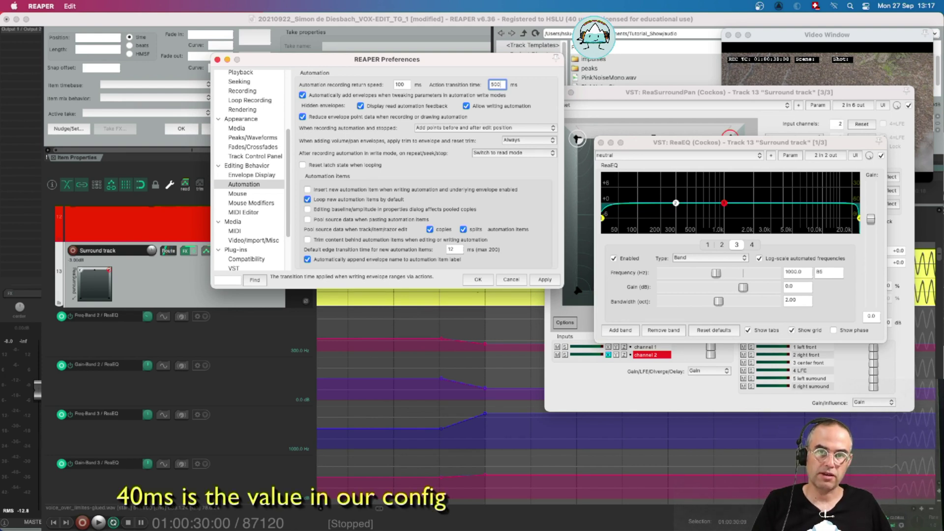
key("BackSpace")
key("BackSpace")
key("BackSpace")
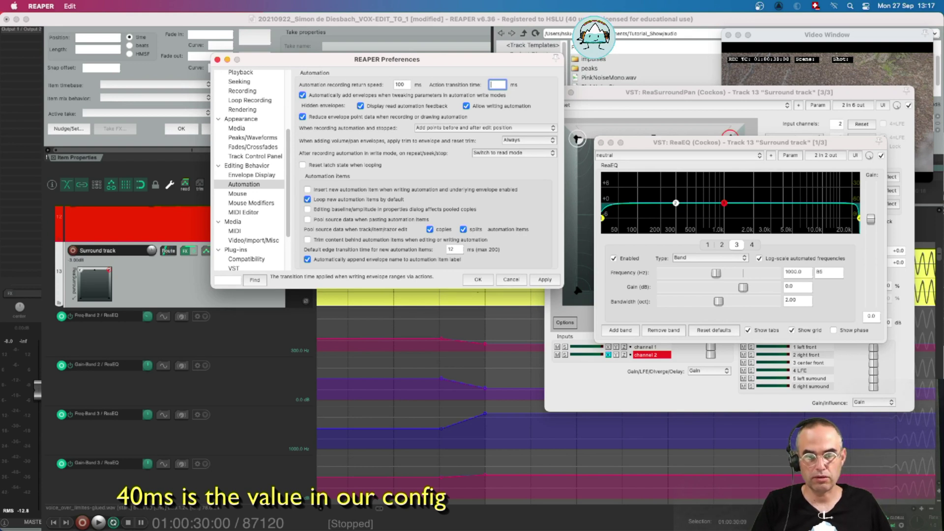
type("40")
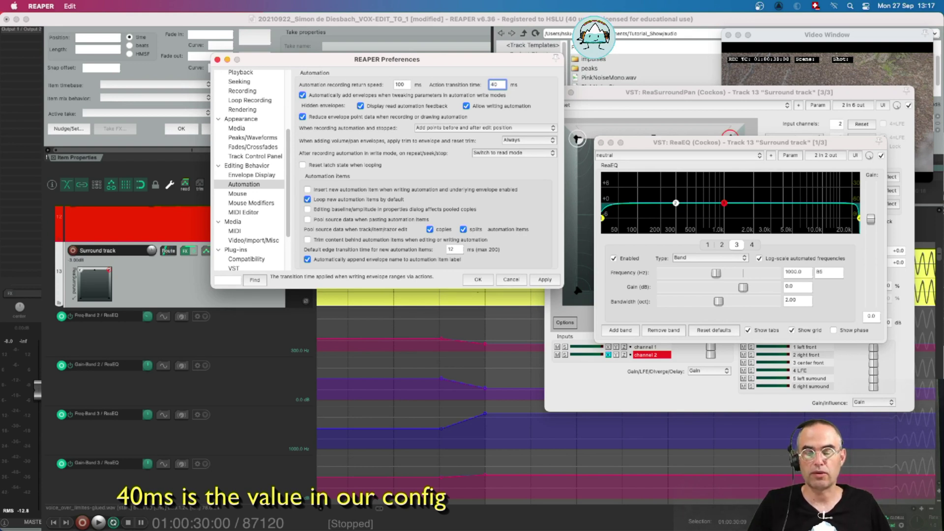
left_click(547, 282)
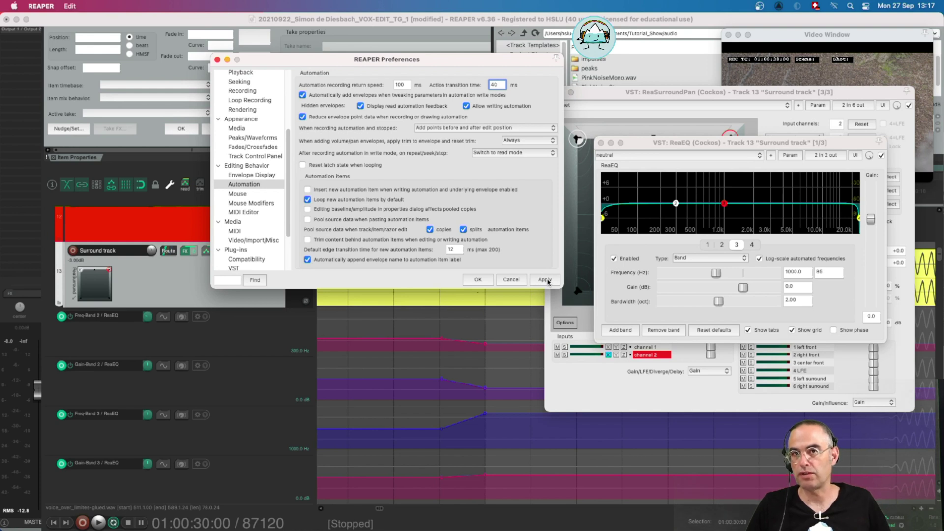
left_click(547, 281)
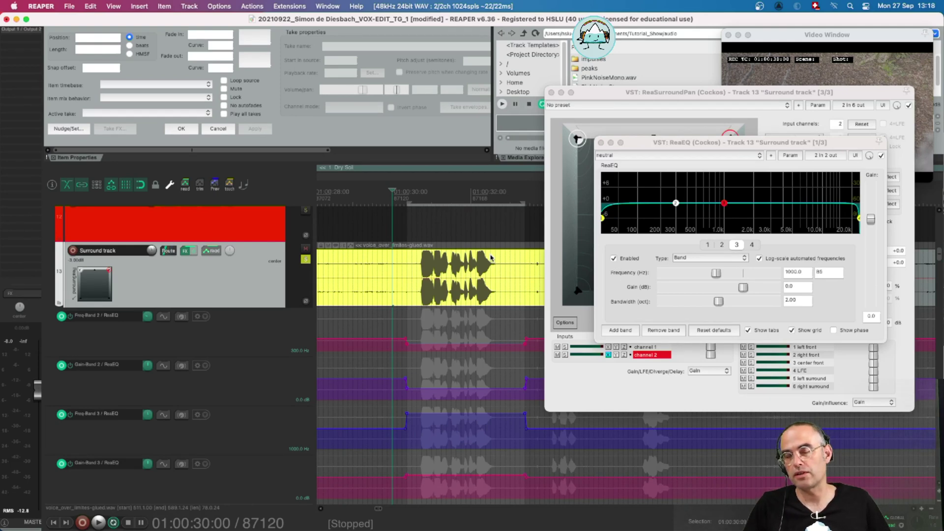
Place the edit cursor at 01:00:29:21, just before the voice phrase.
left_click(387, 208)
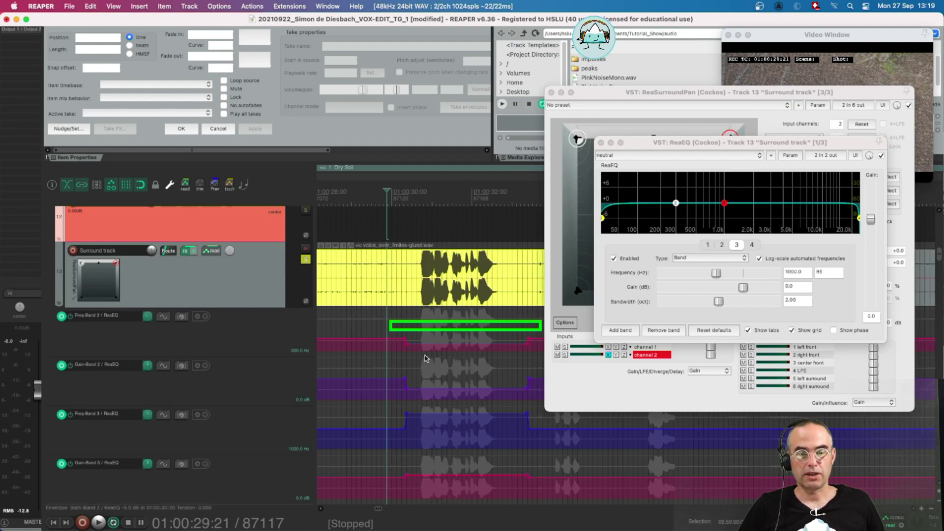
Insert and adjust Freq-Band 2 envelope points, lowering it to roughly 110–220 Hz across the voice phrase.
left_click(437, 343)
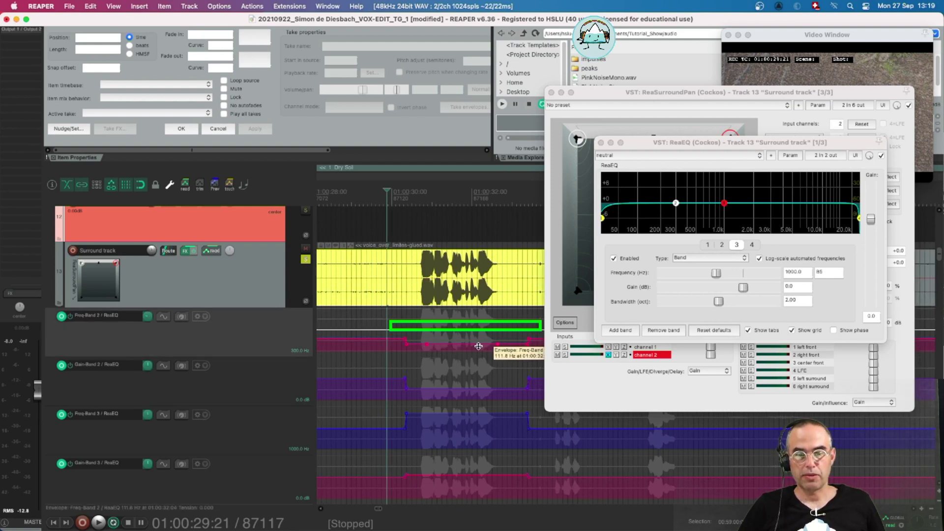
left_click_drag(482, 343, 489, 335)
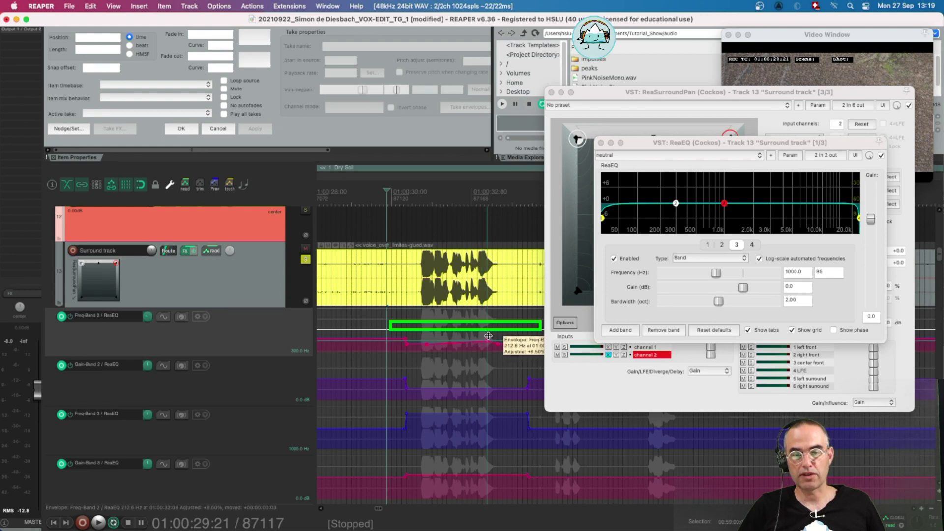
left_click(423, 343)
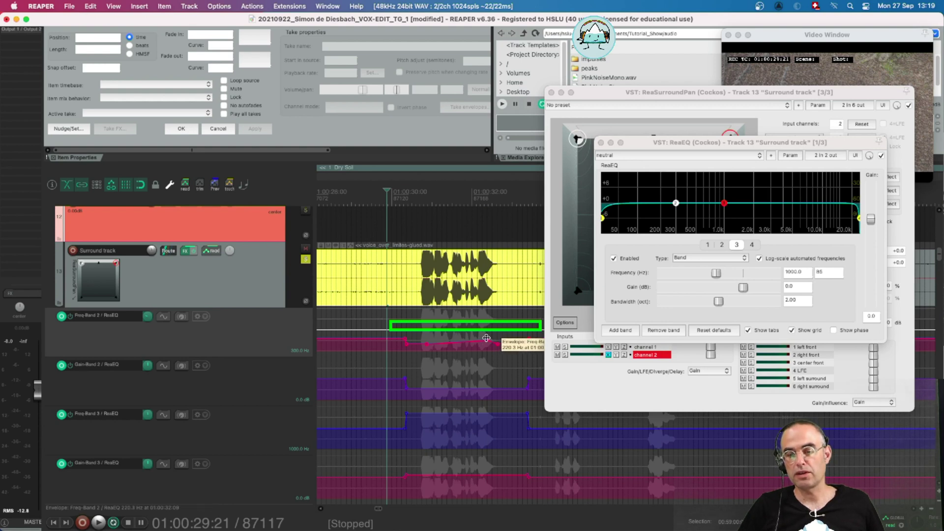
left_click(459, 340)
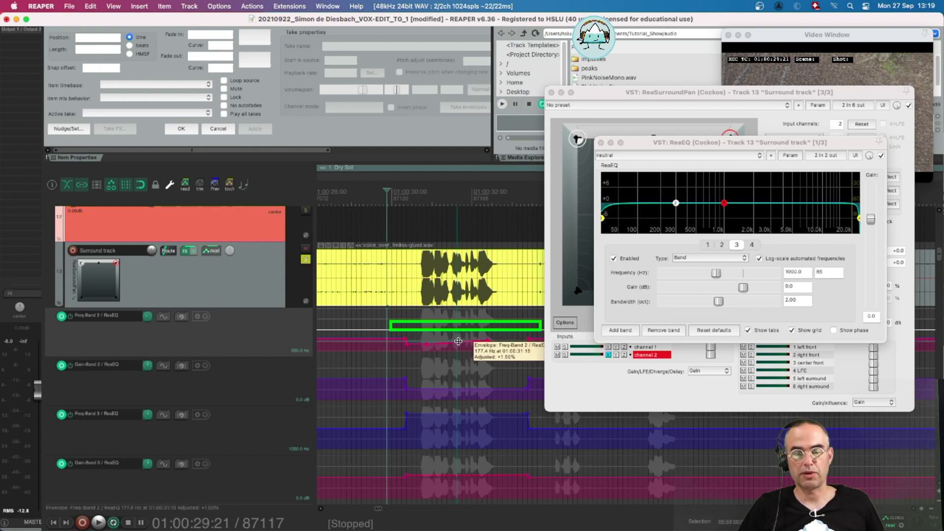
left_click_drag(471, 341, 470, 339)
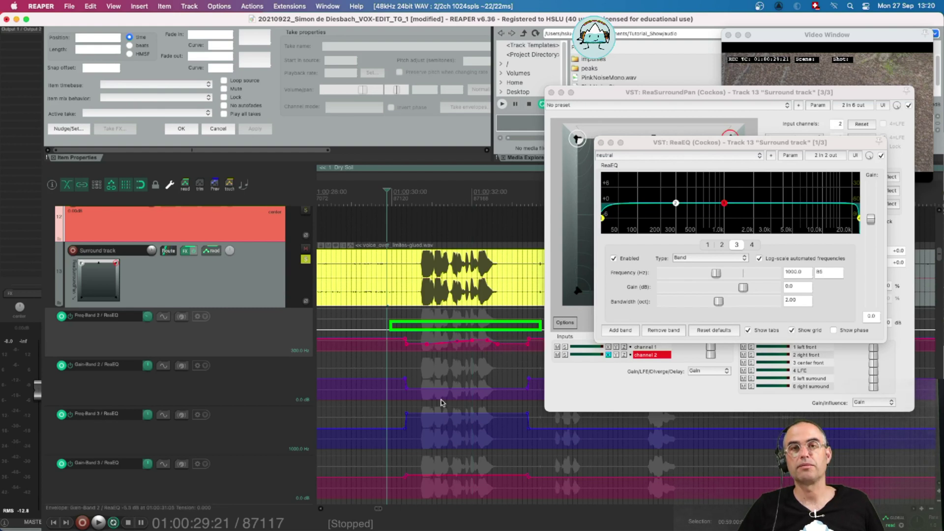